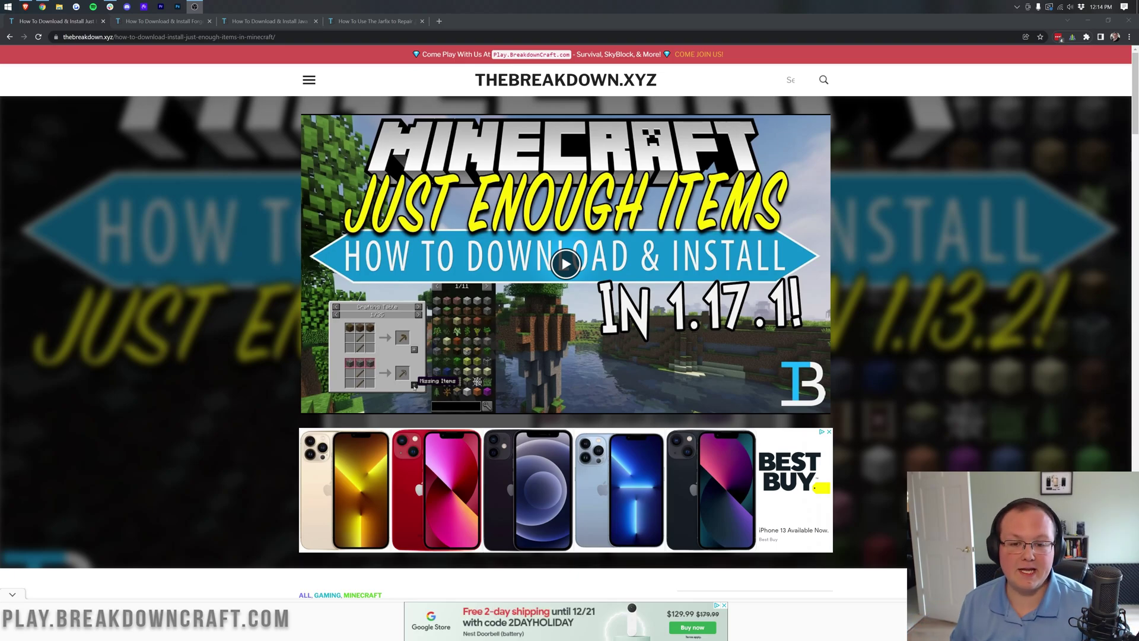
pyautogui.scroll(-6, 168, 357)
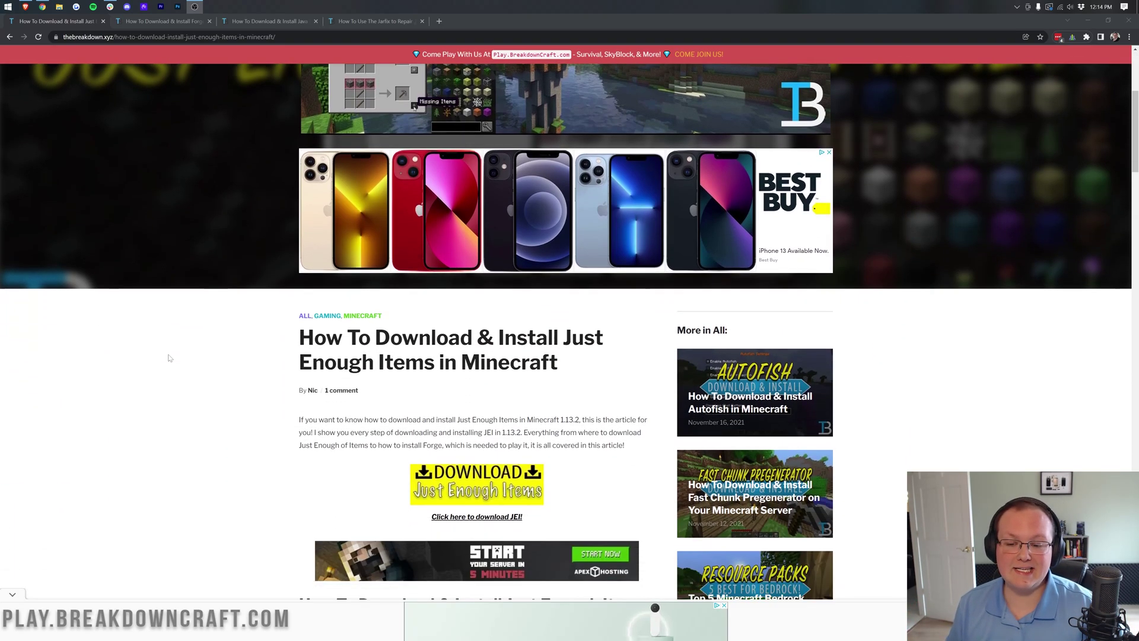
pyautogui.scroll(6, 168, 358)
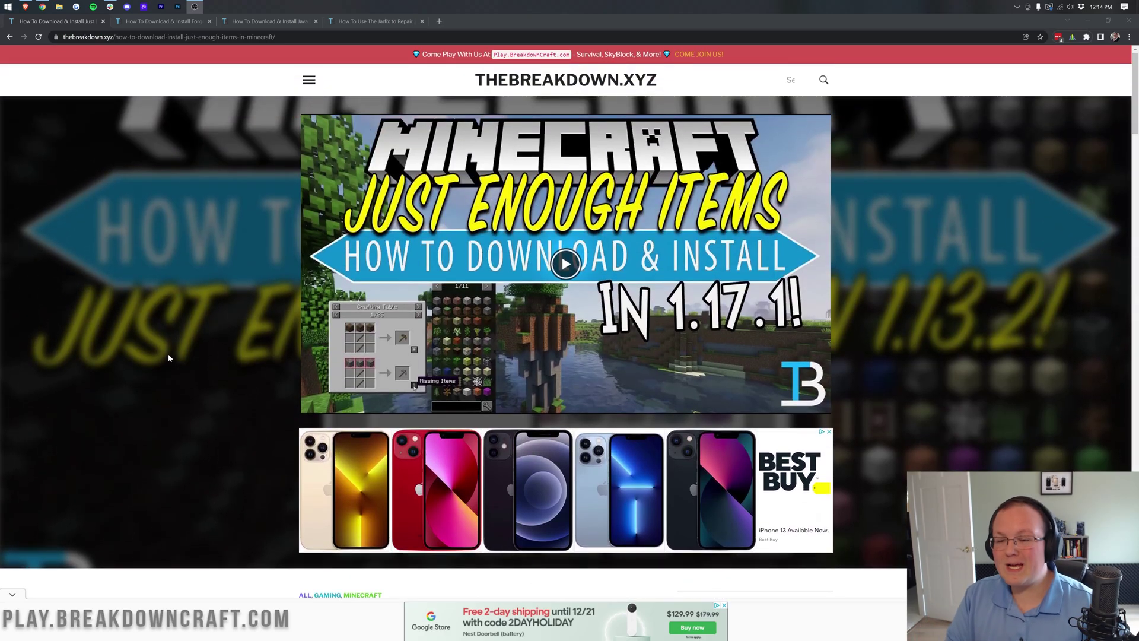
pyautogui.scroll(-3, 169, 358)
pyautogui.scroll(3, 169, 358)
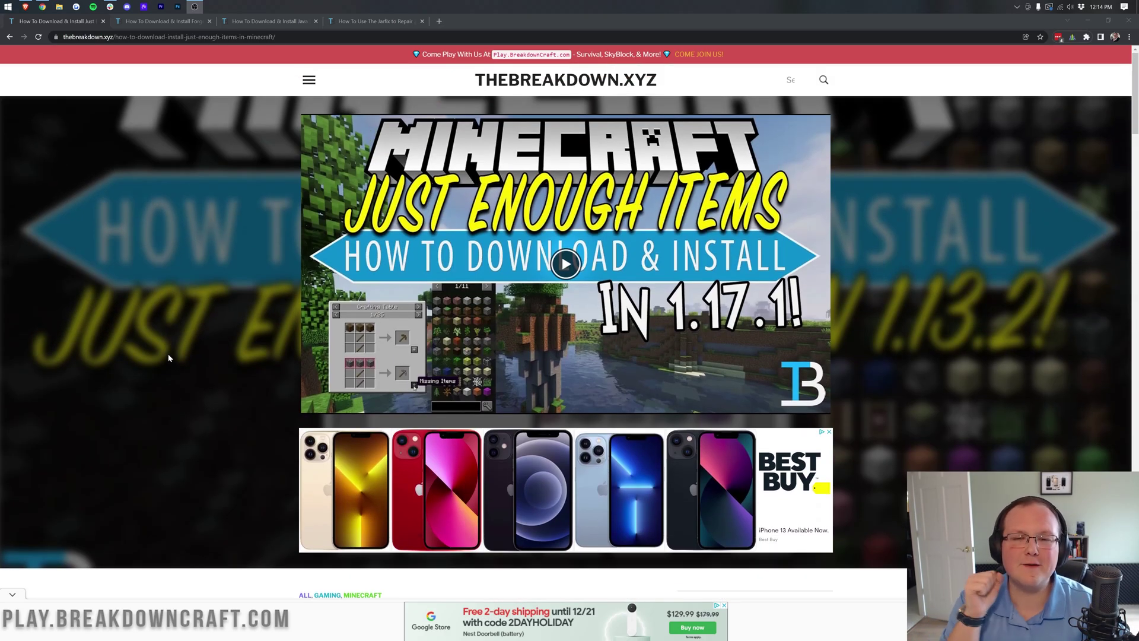
pyautogui.scroll(-3, 168, 358)
pyautogui.scroll(3, 168, 358)
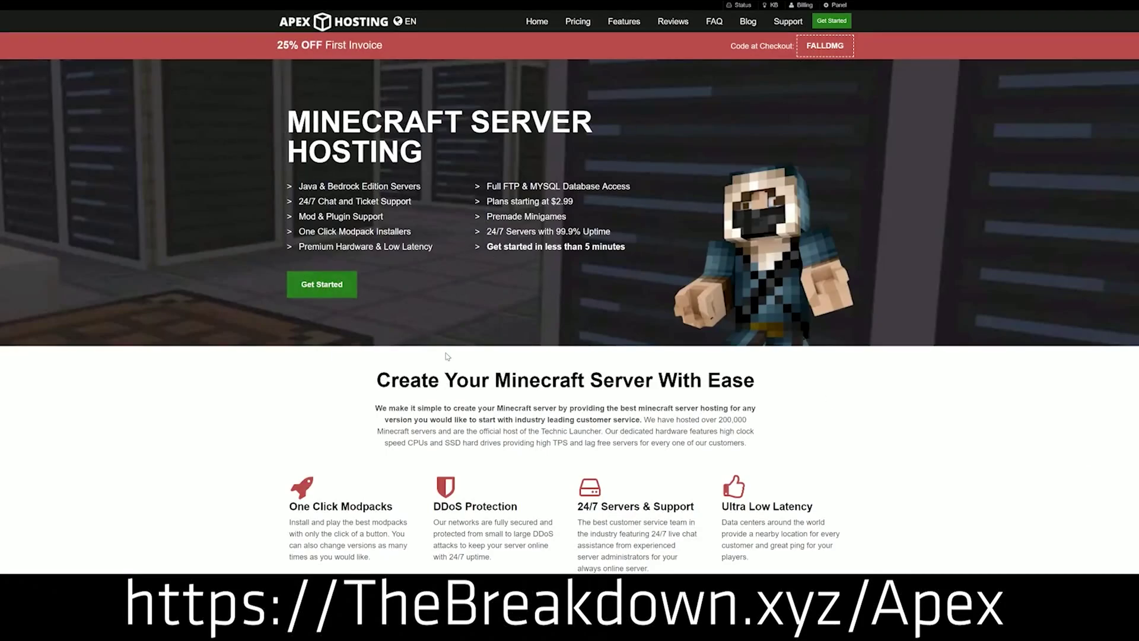
pyautogui.scroll(-4, 344, 279)
pyautogui.moveTo(289, 266); pyautogui.dragTo(720, 268)
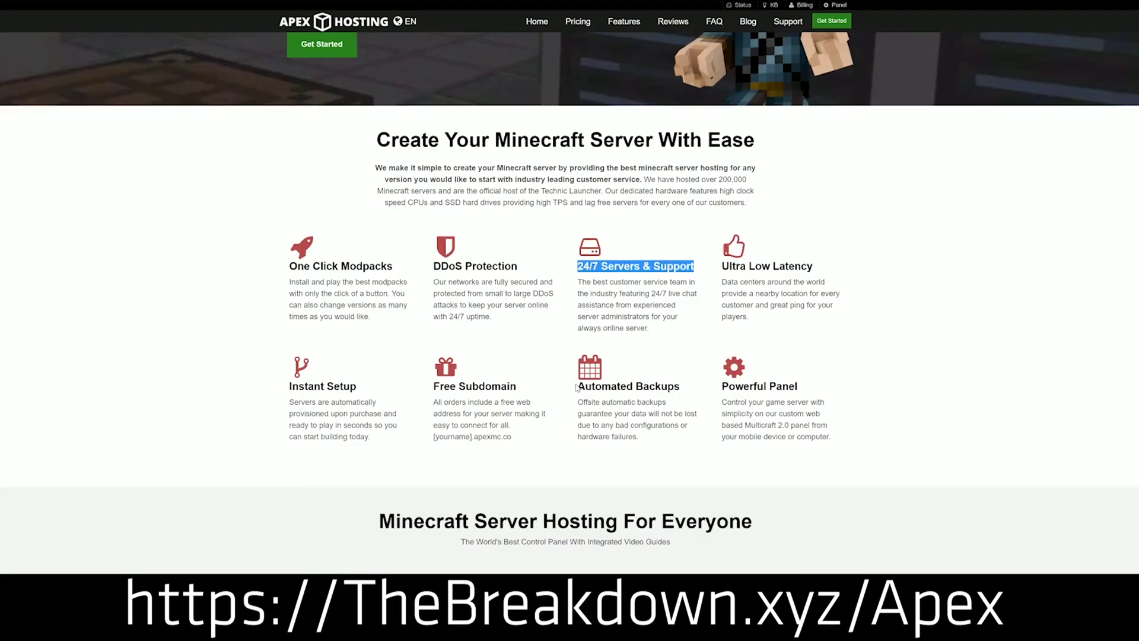
pyautogui.moveTo(575, 387); pyautogui.dragTo(534, 390)
pyautogui.click(534, 389)
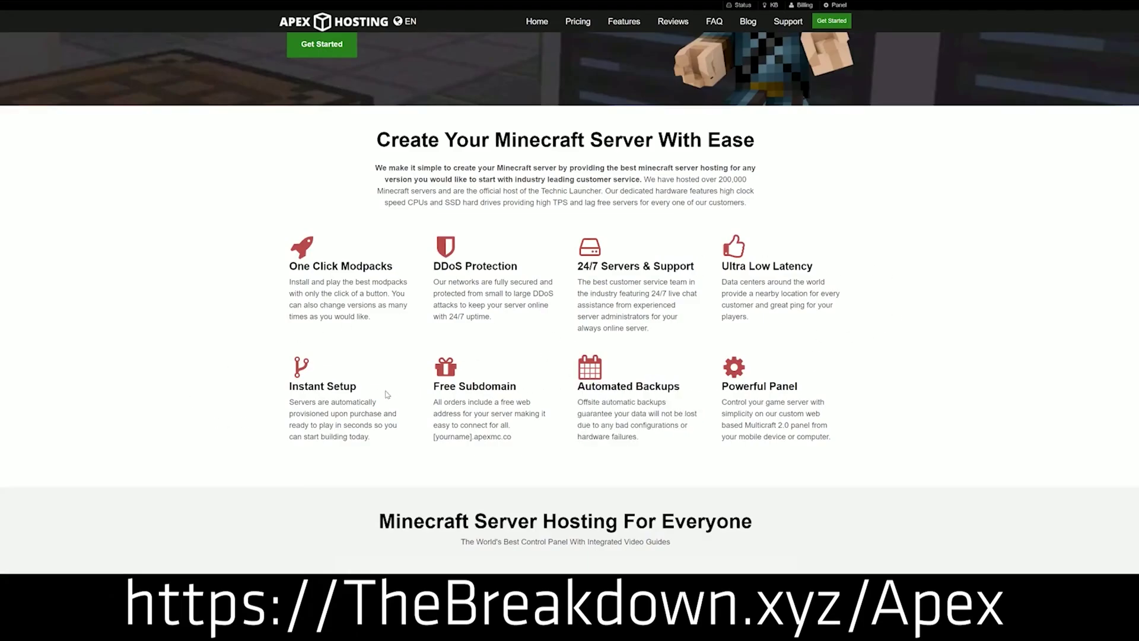
pyautogui.moveTo(377, 439); pyautogui.dragTo(290, 386)
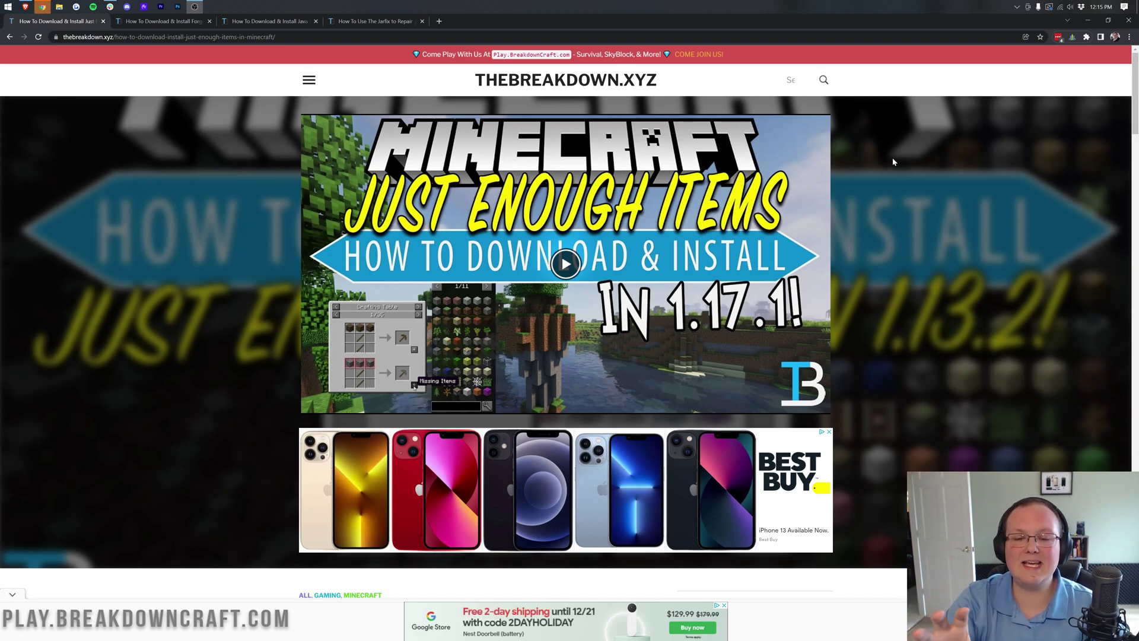
# Step: Open the Just Enough Items (JEI) mod page through the download link in the installation article
pyautogui.scroll(-15, 892, 158)
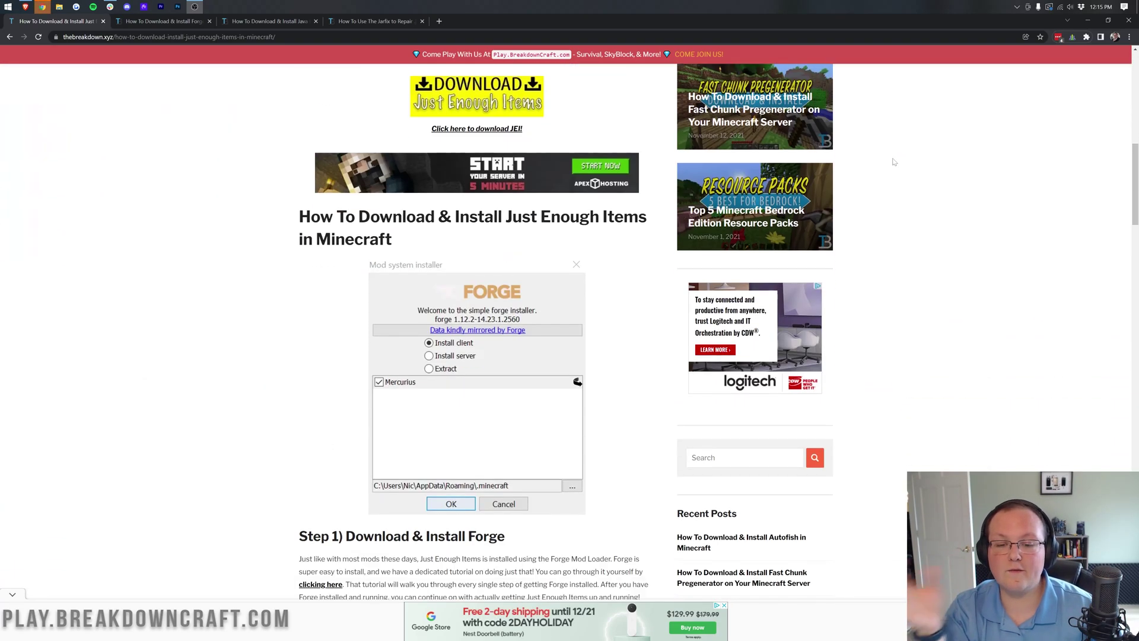
pyautogui.scroll(-9, 894, 162)
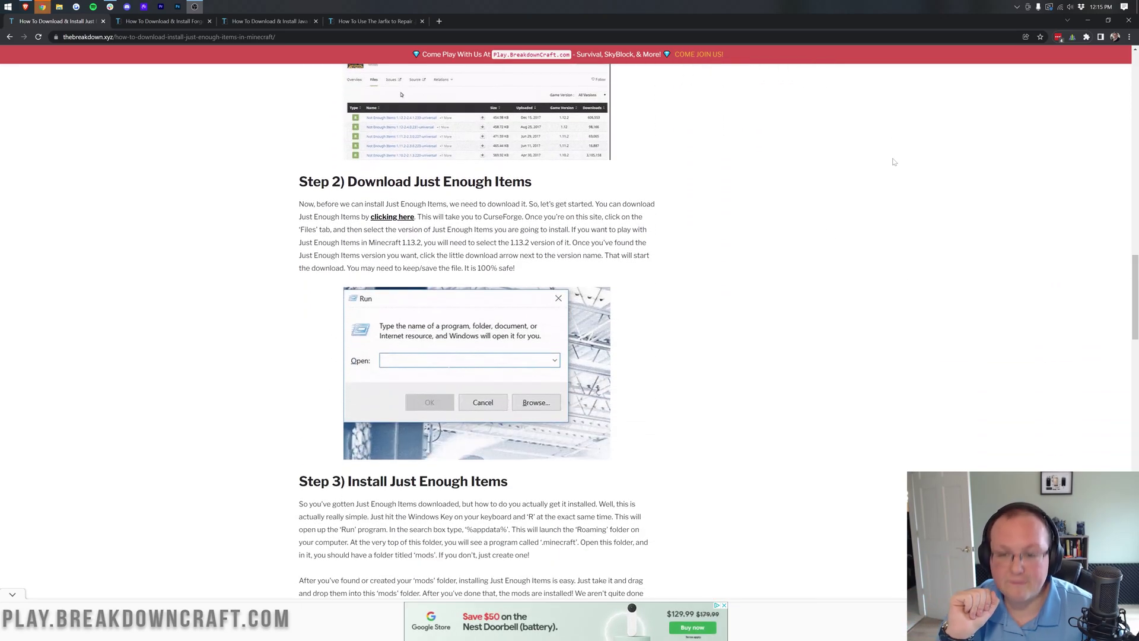
pyautogui.scroll(4, 894, 162)
pyautogui.scroll(9, 894, 161)
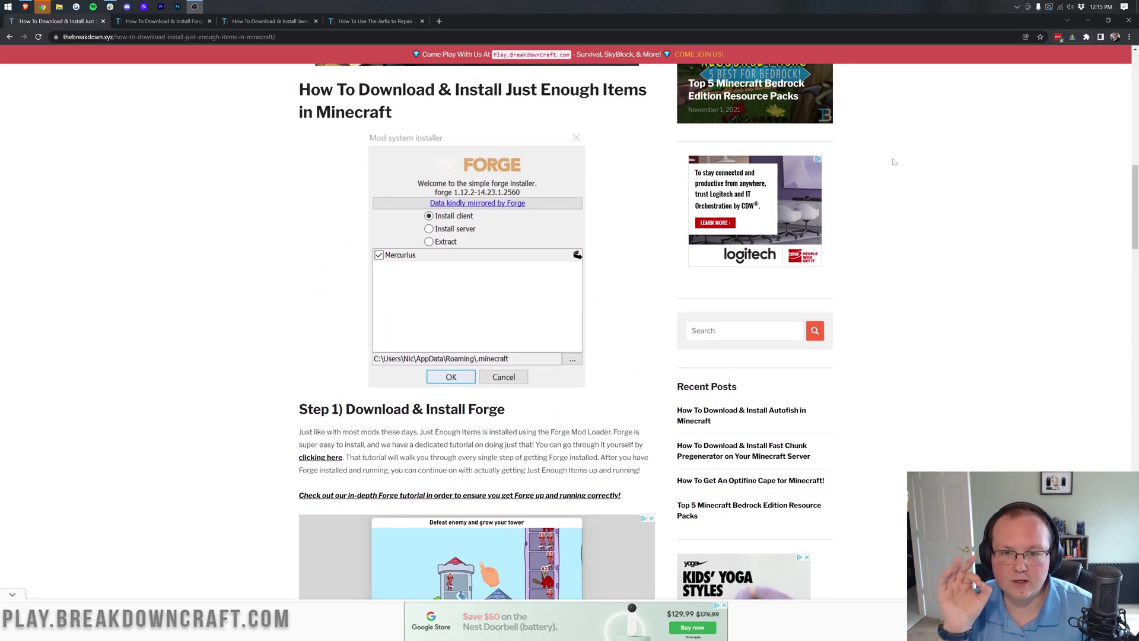
pyautogui.scroll(1, 894, 162)
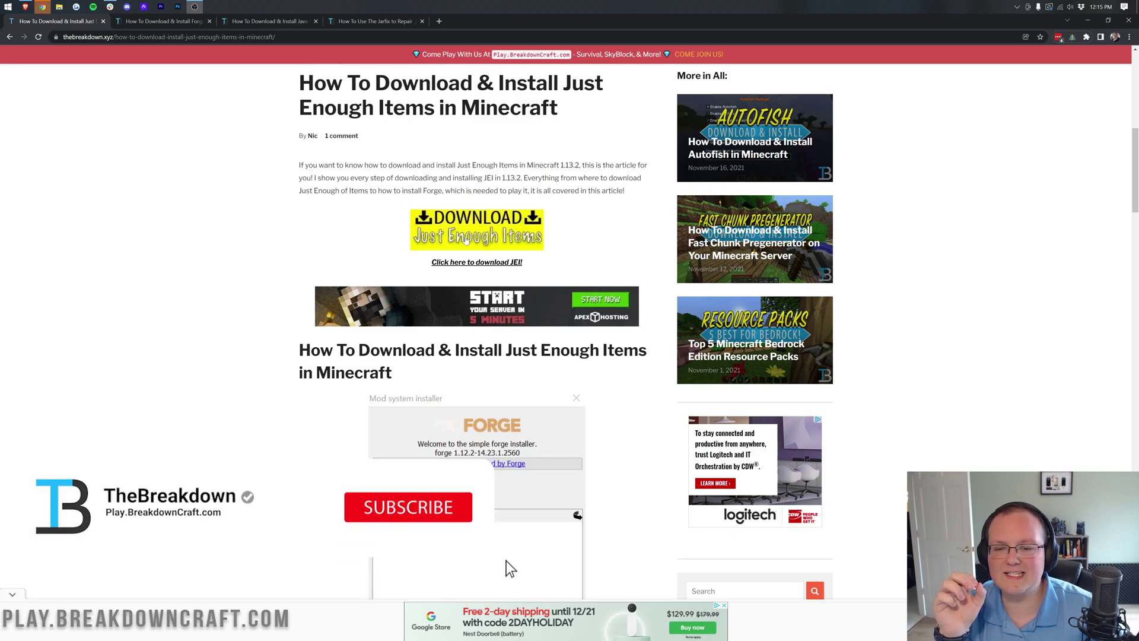
pyautogui.click(474, 262)
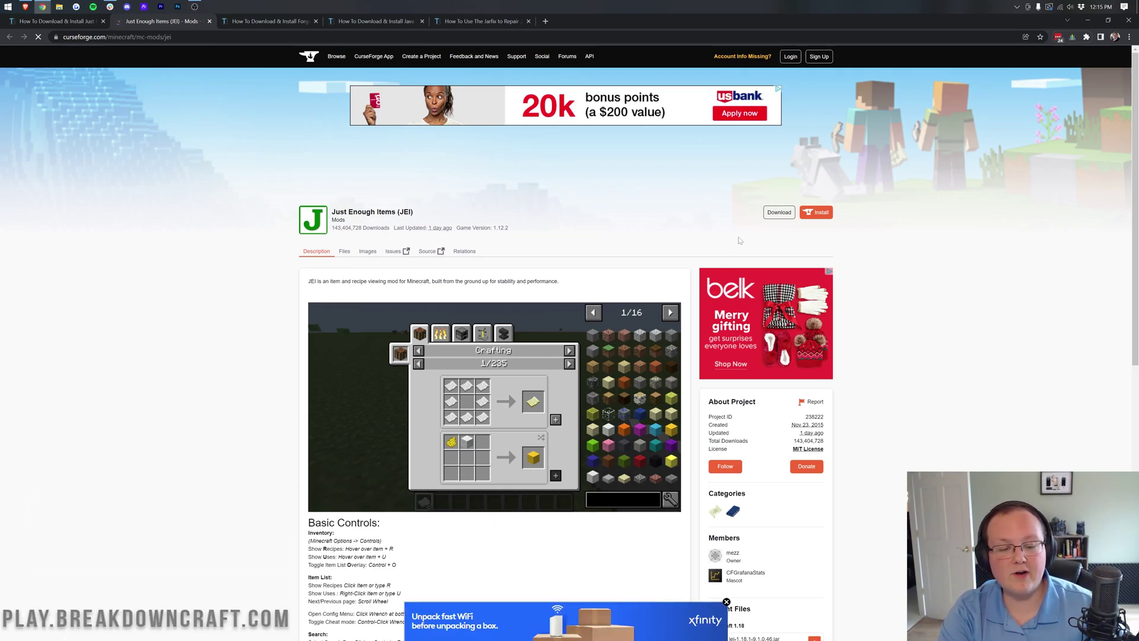
# Step: Download the Minecraft 1.18 file jei-1.18.1-9.1.0.46.jar from the mod's recent files
pyautogui.scroll(-5, 775, 327)
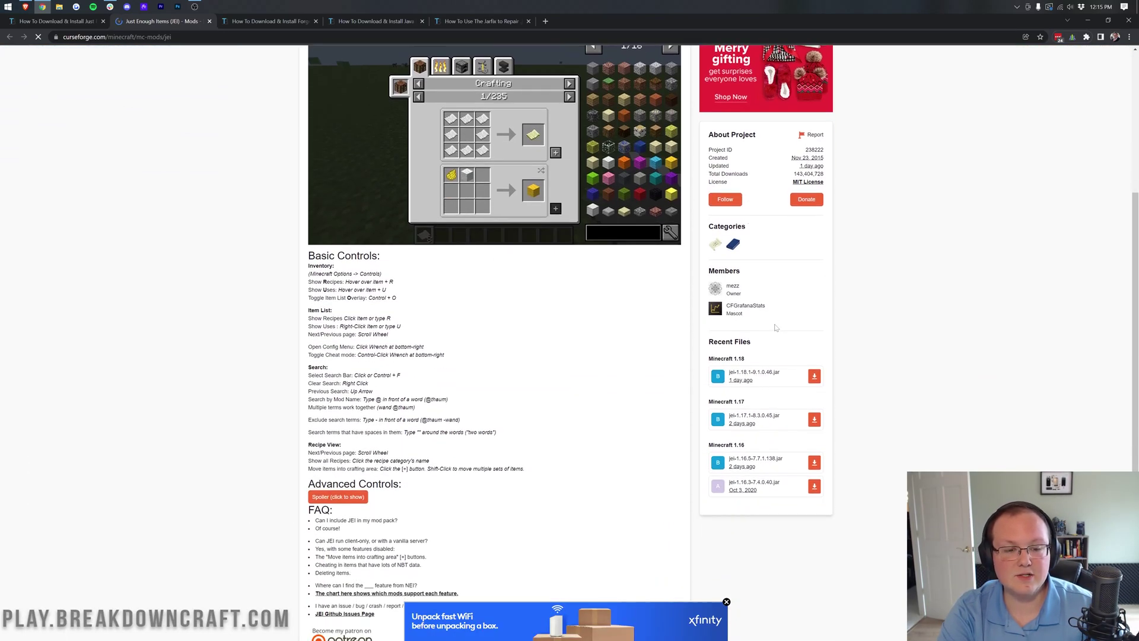
pyautogui.moveTo(707, 358); pyautogui.dragTo(743, 361)
pyautogui.click(740, 362)
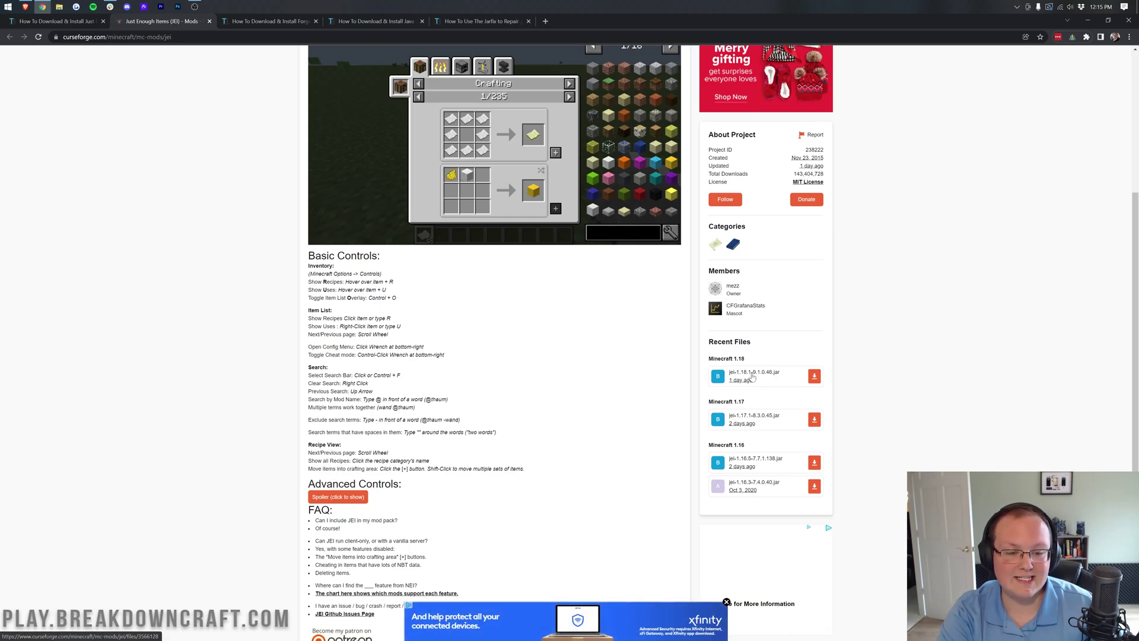
pyautogui.click(815, 377)
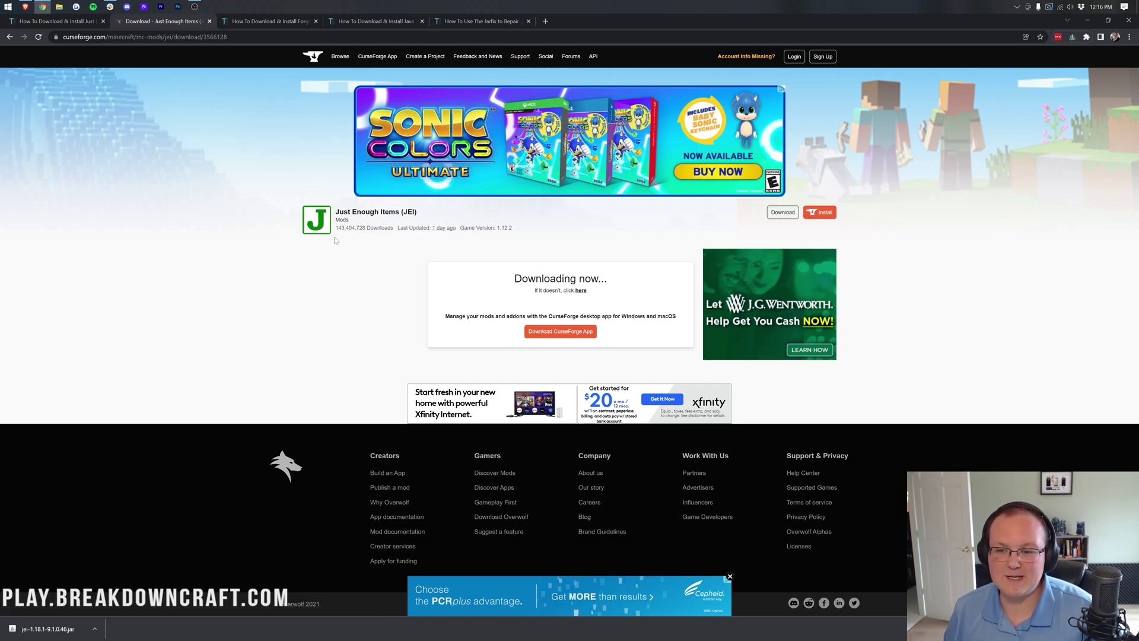
pyautogui.moveTo(338, 228); pyautogui.dragTo(345, 228)
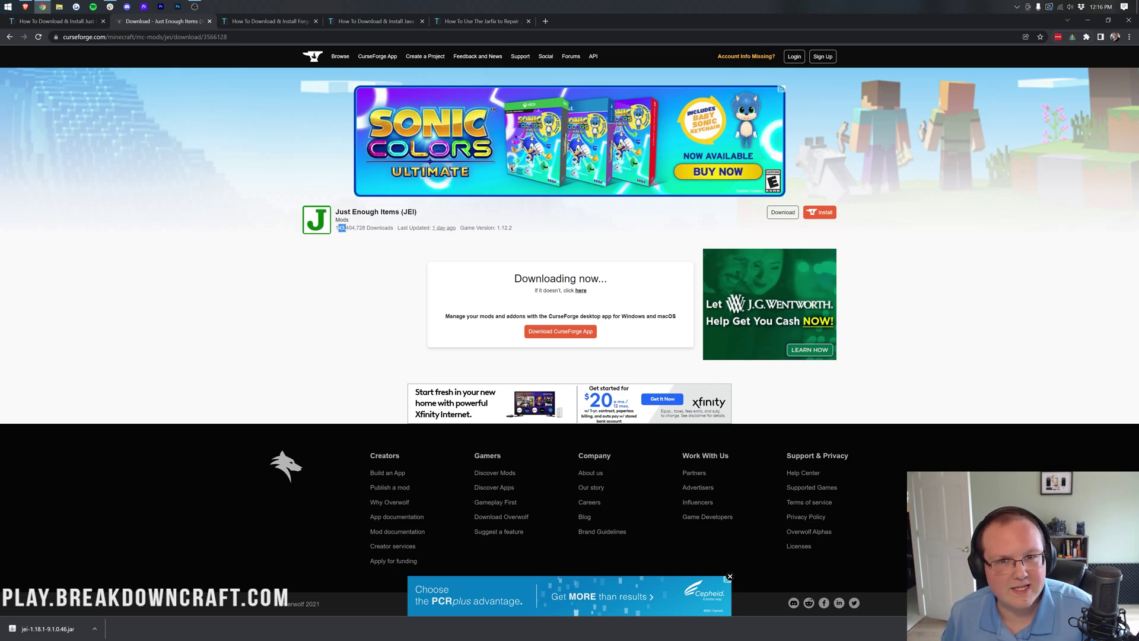
pyautogui.click(343, 228)
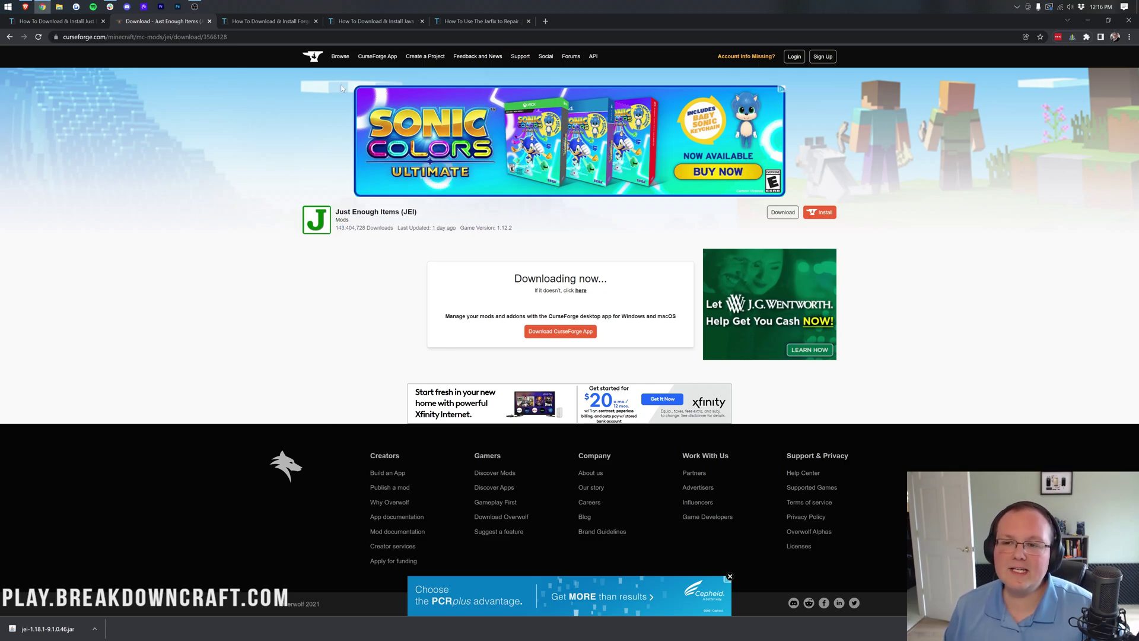
# Step: Switch to the Forge installation article and open the Forge download page from it
pyautogui.click(283, 24)
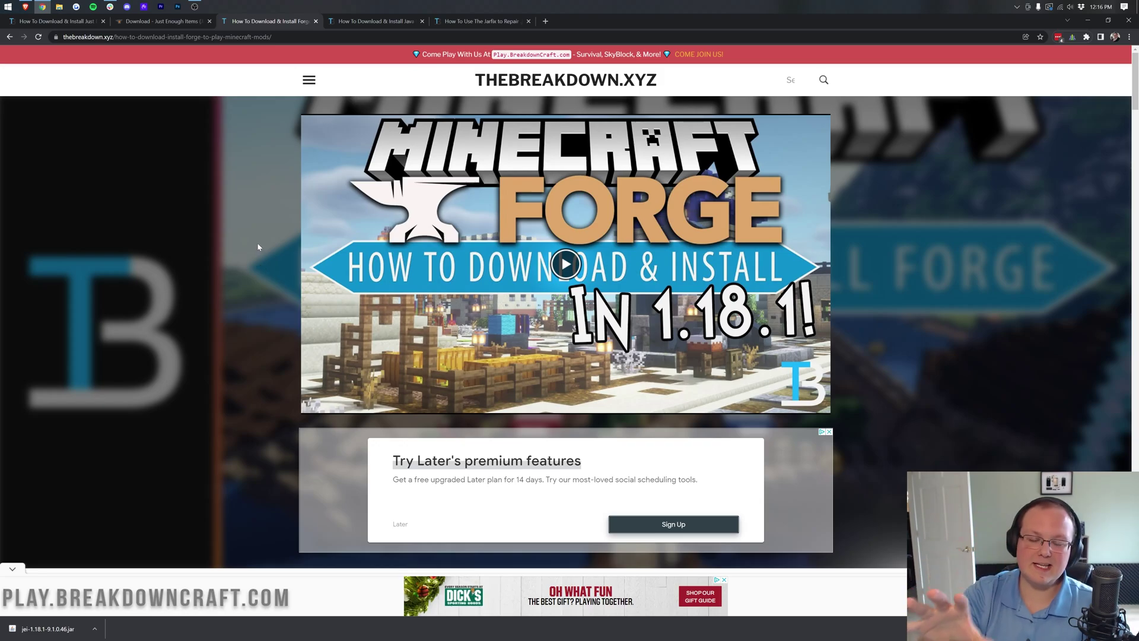
pyautogui.scroll(-6, 258, 247)
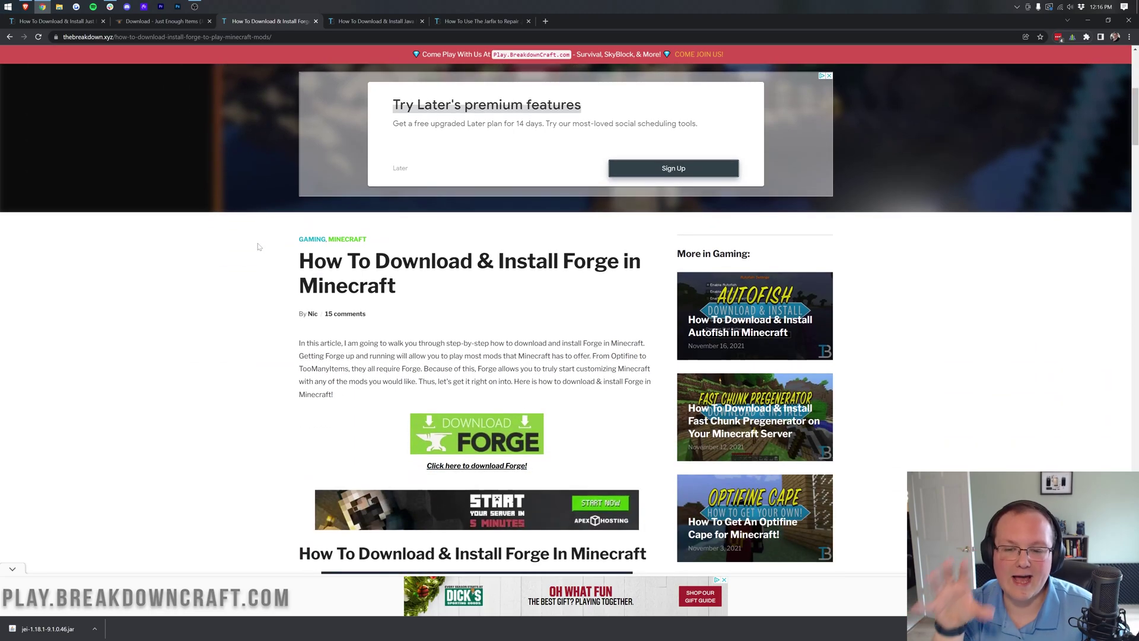
pyautogui.scroll(-2, 258, 247)
pyautogui.scroll(6, 258, 247)
pyautogui.scroll(-1, 257, 246)
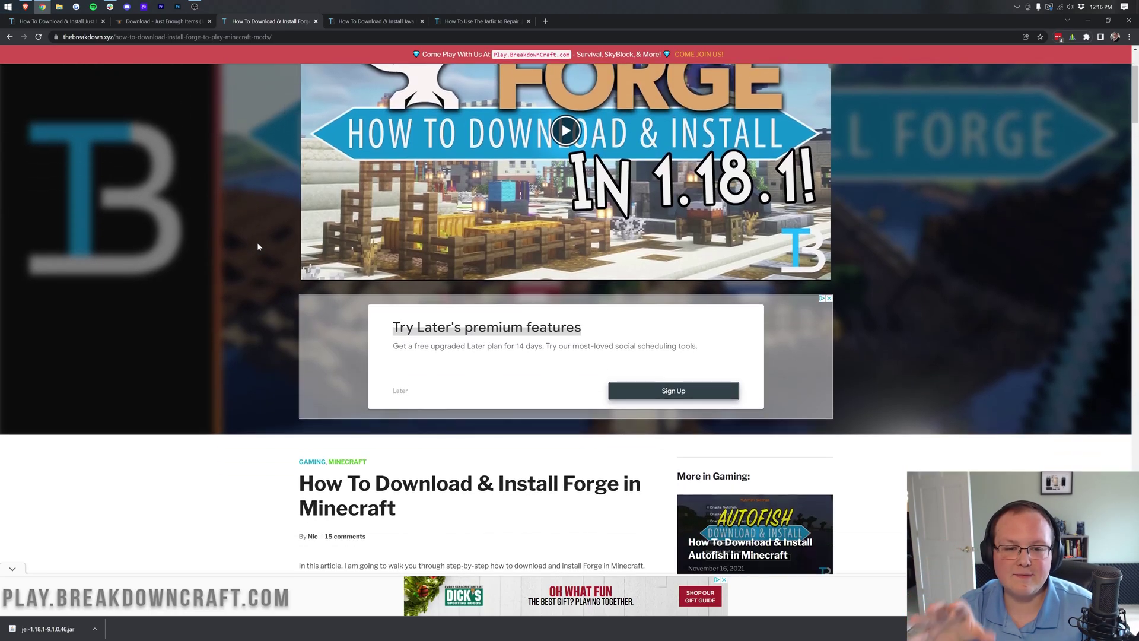
pyautogui.scroll(2, 258, 247)
pyautogui.scroll(-3, 394, 195)
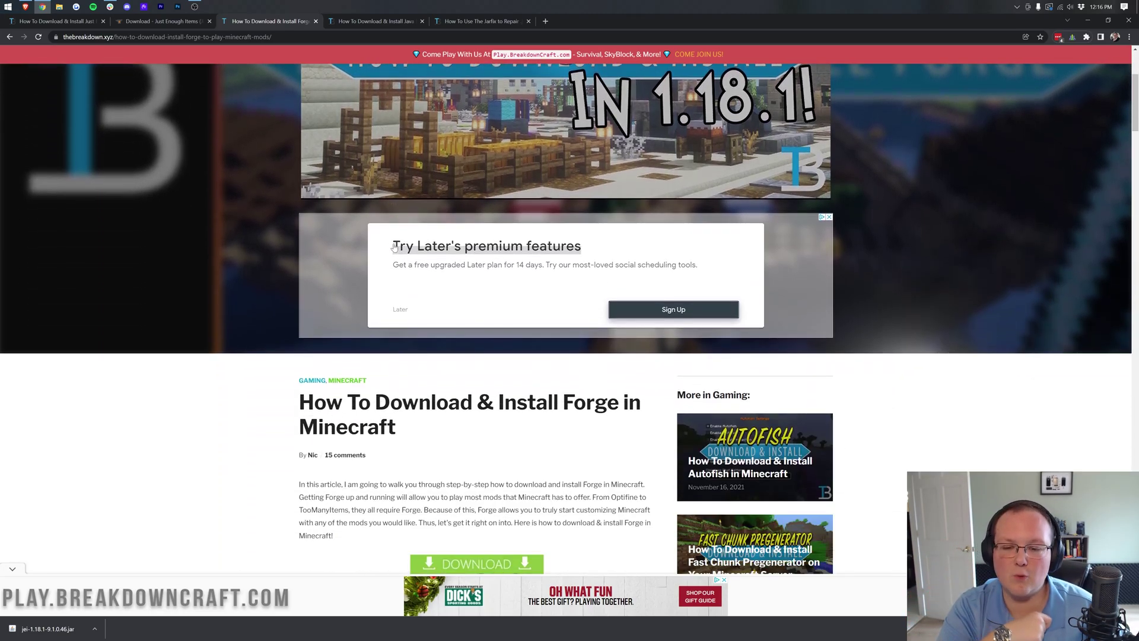
pyautogui.scroll(-3, 394, 247)
pyautogui.scroll(-3, 393, 282)
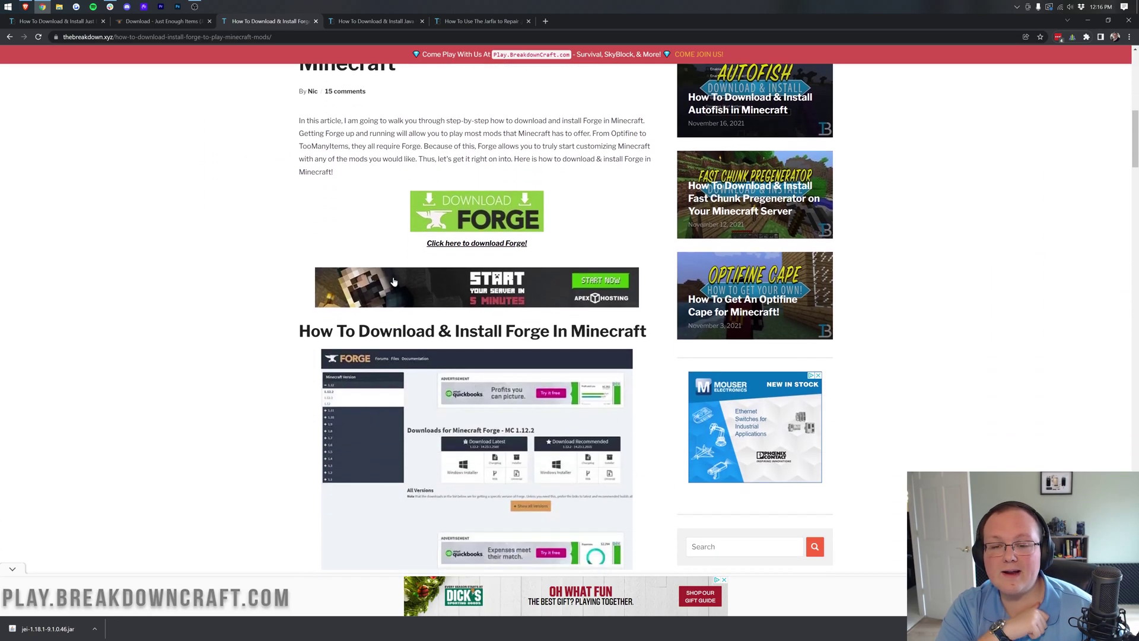
pyautogui.click(472, 217)
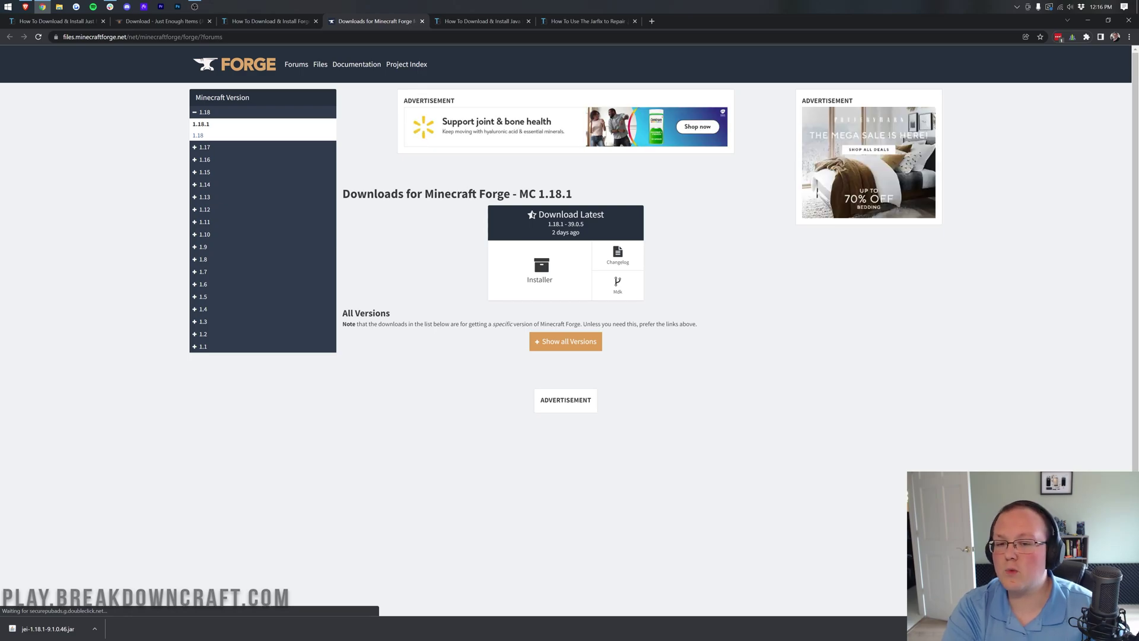
# Step: Download the latest Forge installer for Minecraft 1.18.1, skipping the advertisement page
pyautogui.moveTo(591, 195); pyautogui.dragTo(518, 195)
pyautogui.click(591, 196)
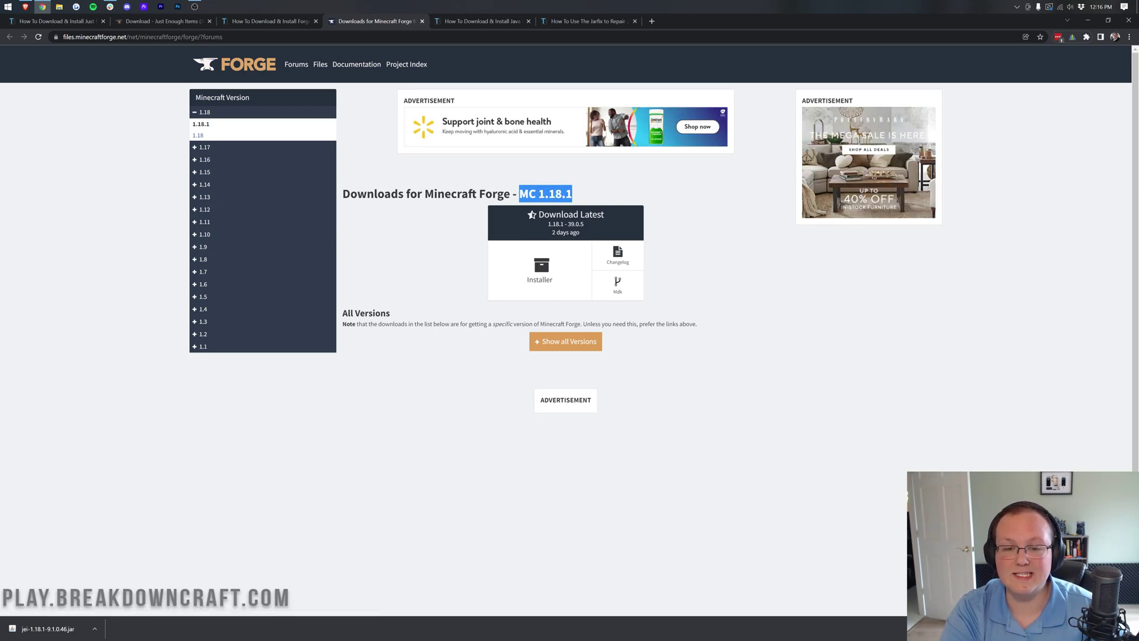
pyautogui.click(518, 195)
pyautogui.click(260, 113)
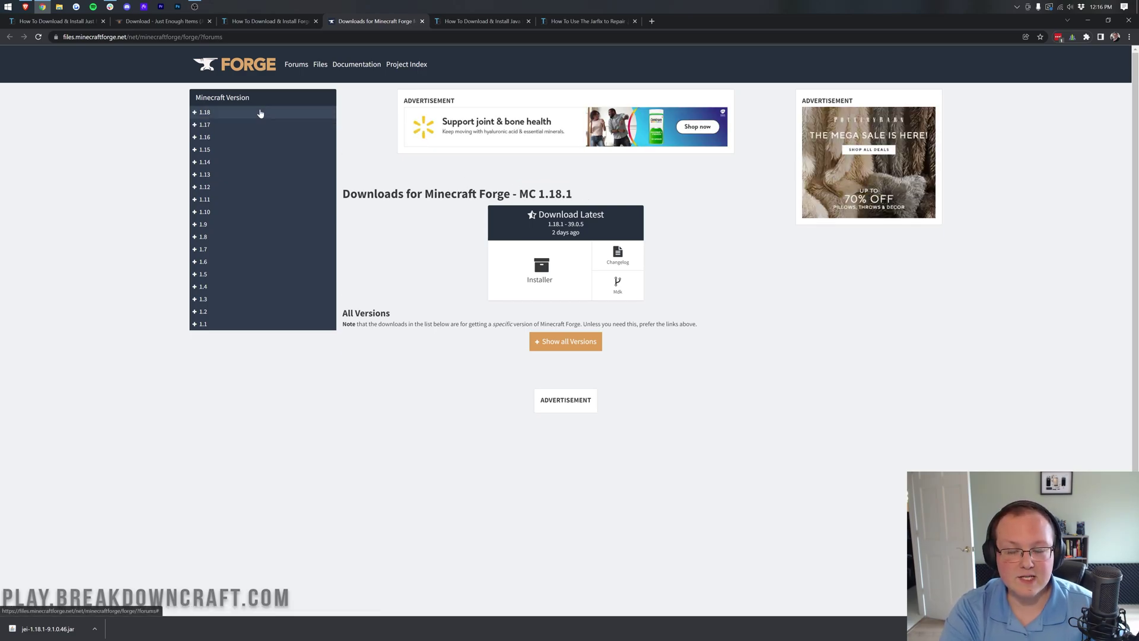
pyautogui.click(218, 116)
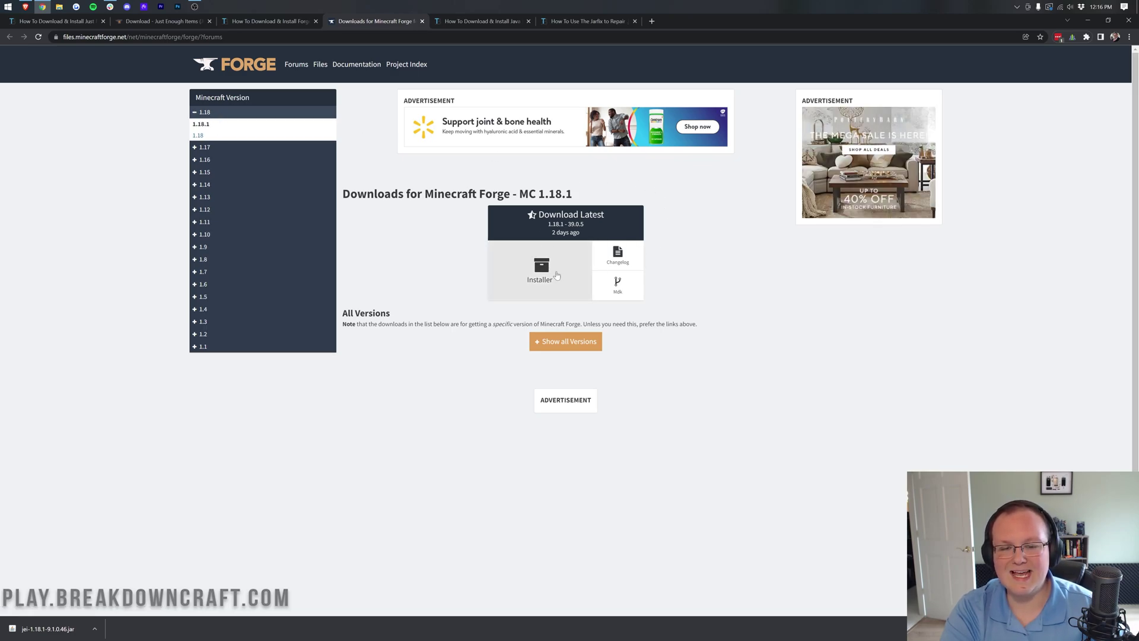
pyautogui.click(527, 274)
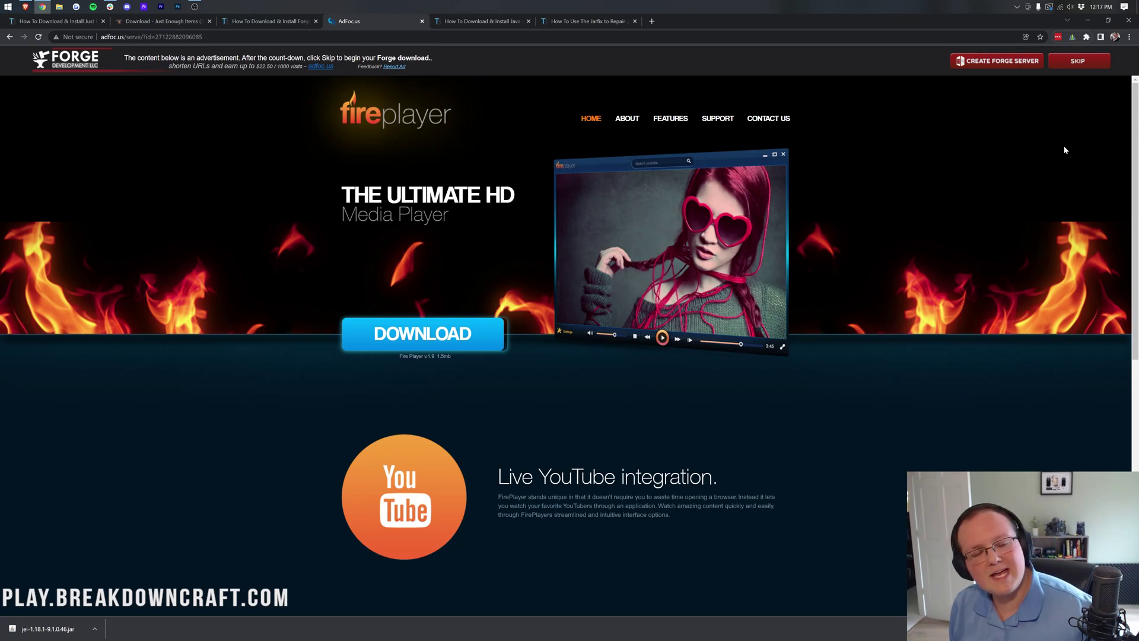
pyautogui.click(1084, 68)
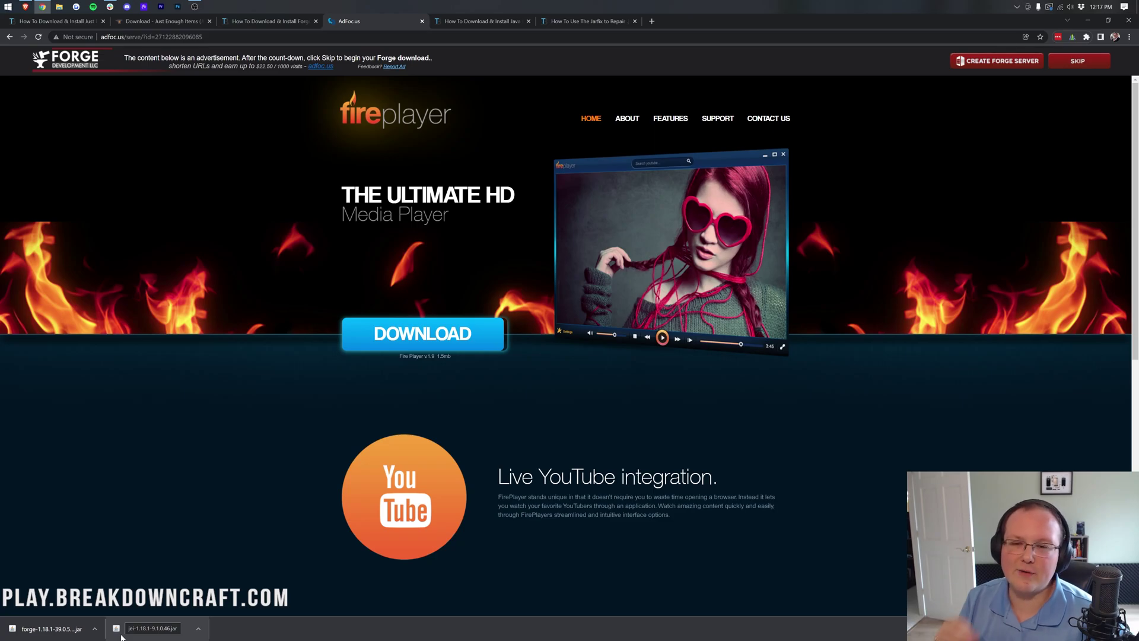
# Step: Minimize the browser and open the Downloads folder by searching Windows for "down"
pyautogui.click(502, 23)
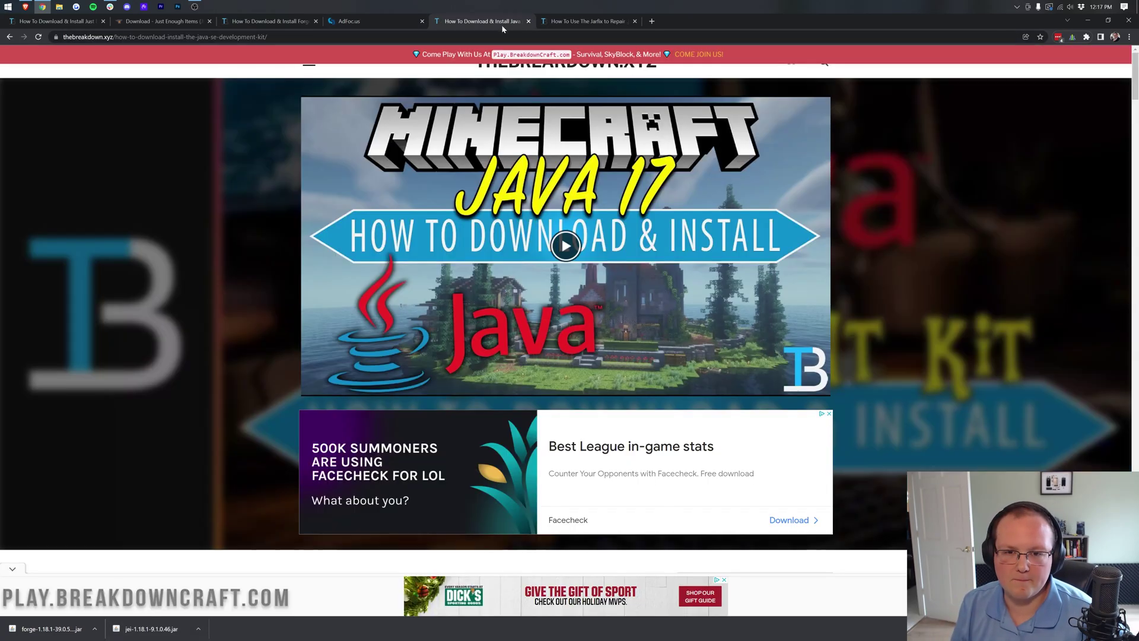
pyautogui.click(1087, 21)
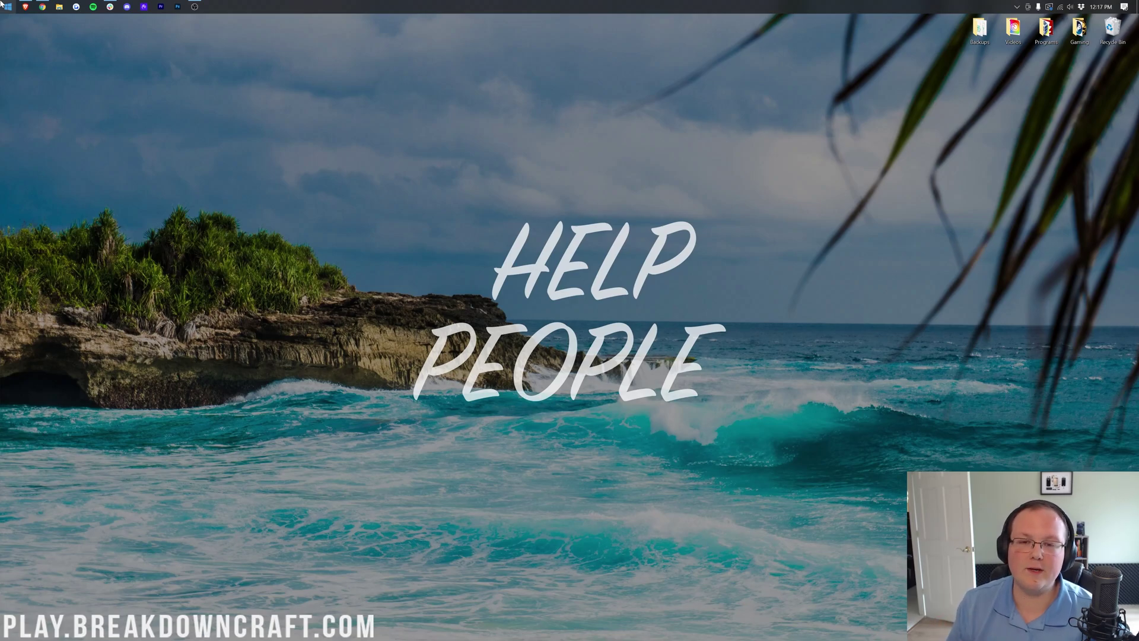
pyautogui.click(2, 3)
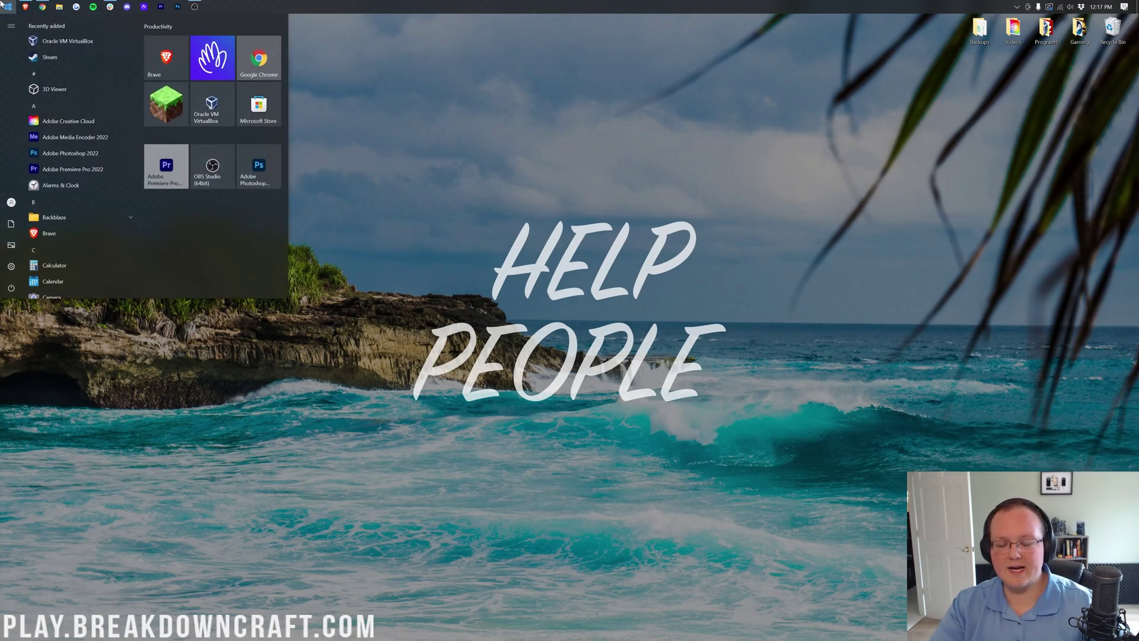
pyautogui.write('down')
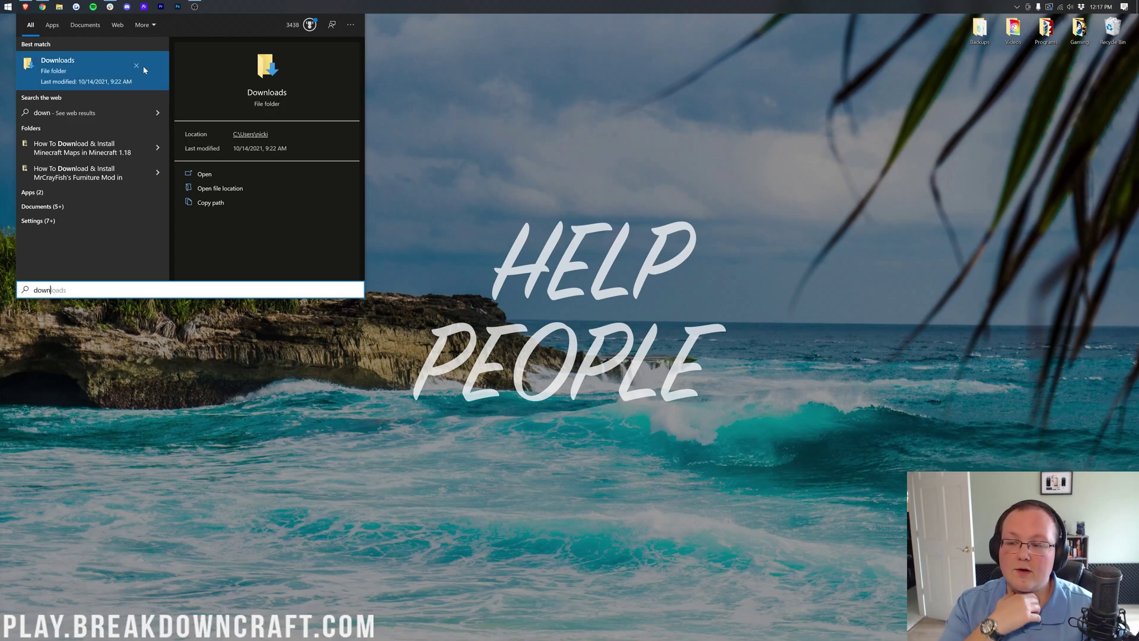
pyautogui.click(99, 78)
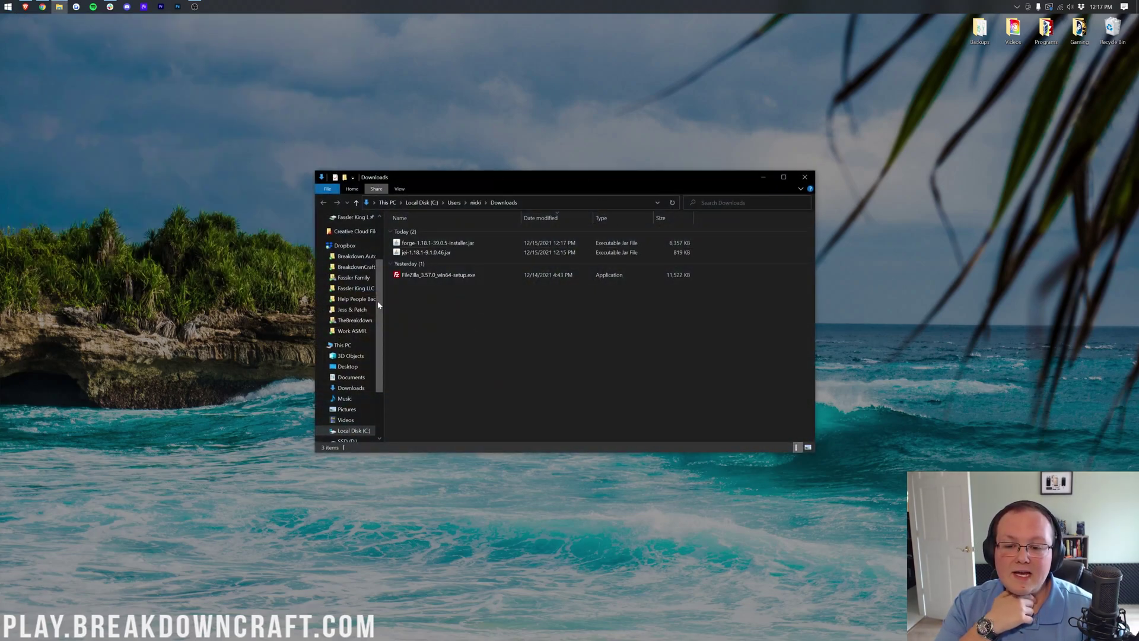
# Step: Move the Forge installer and the JEI jar file from the Downloads folder to the desktop
pyautogui.click(427, 254)
pyautogui.click(428, 245)
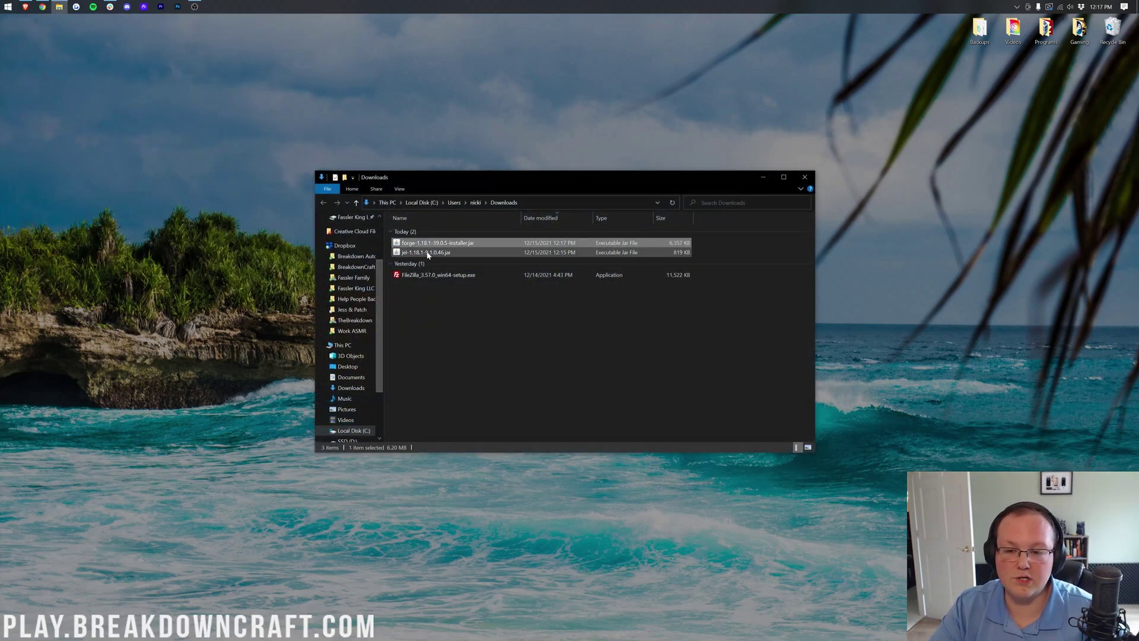
pyautogui.moveTo(427, 255); pyautogui.dragTo(440, 117)
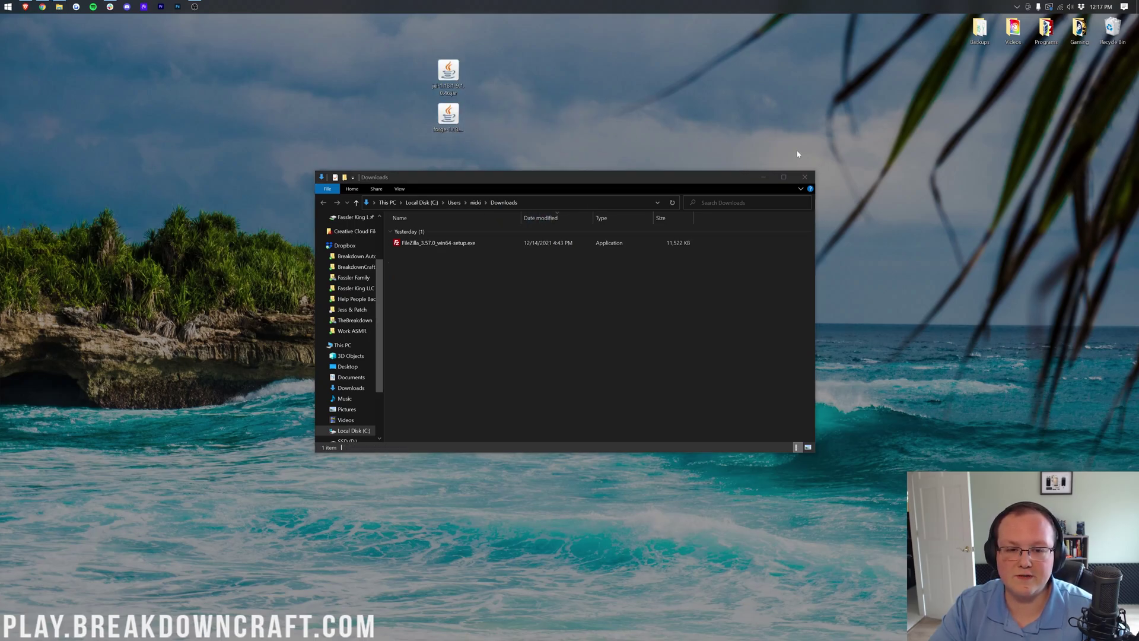
# Step: Close the Downloads folder and place the Forge installer and JEI jar side by side on the desktop
pyautogui.click(804, 177)
pyautogui.moveTo(448, 71); pyautogui.dragTo(393, 129)
pyautogui.click(616, 177)
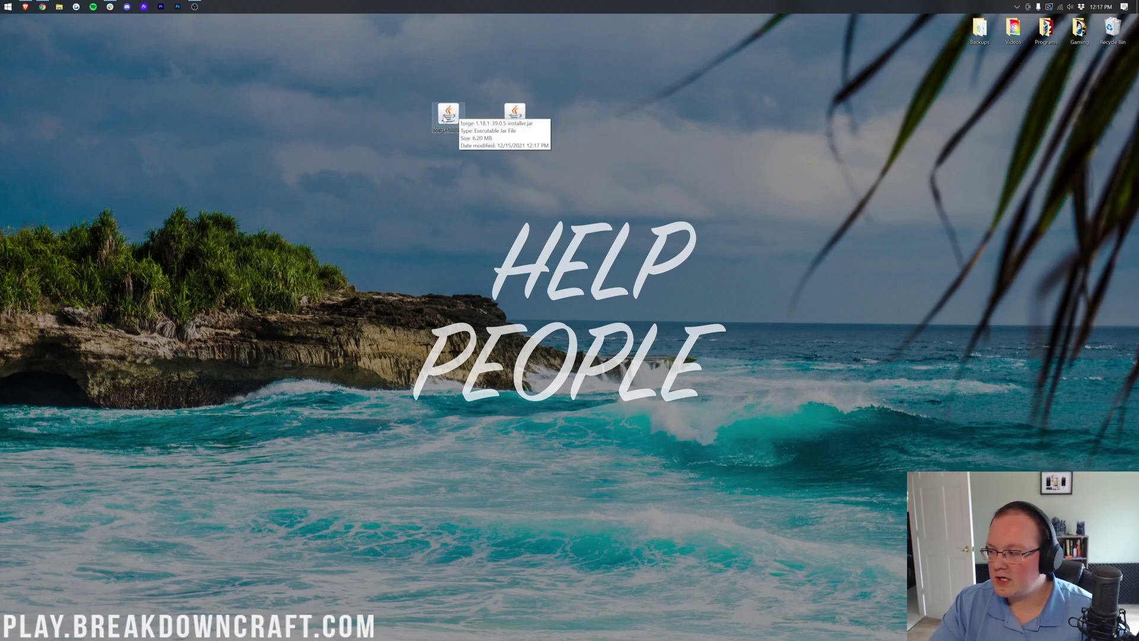
pyautogui.rightClick(456, 118)
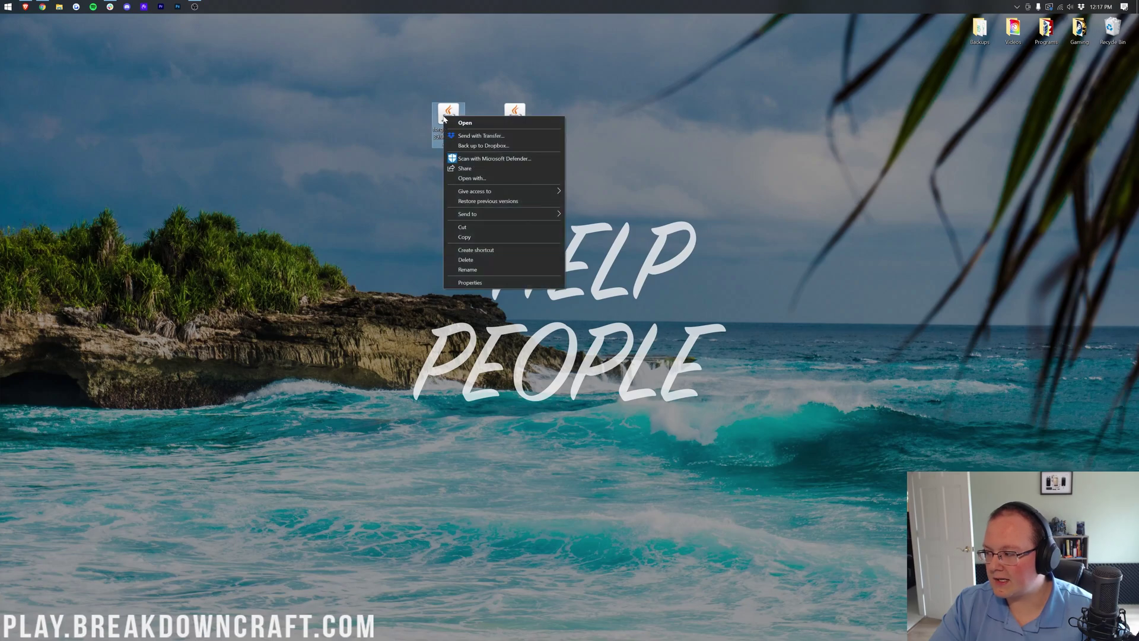
pyautogui.click(509, 179)
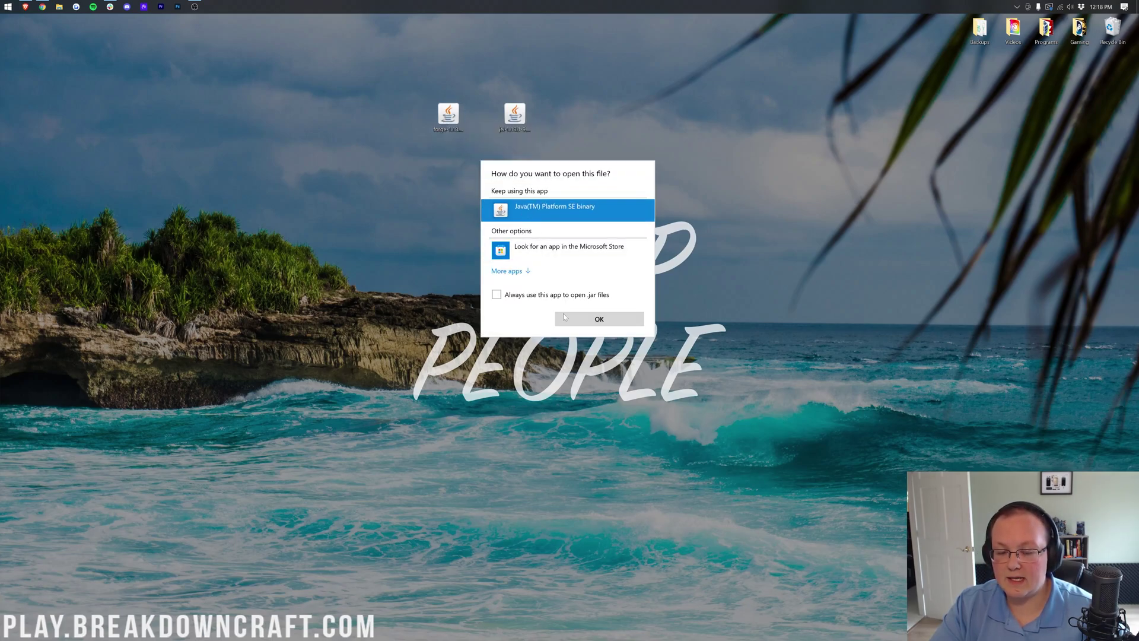
pyautogui.click(564, 317)
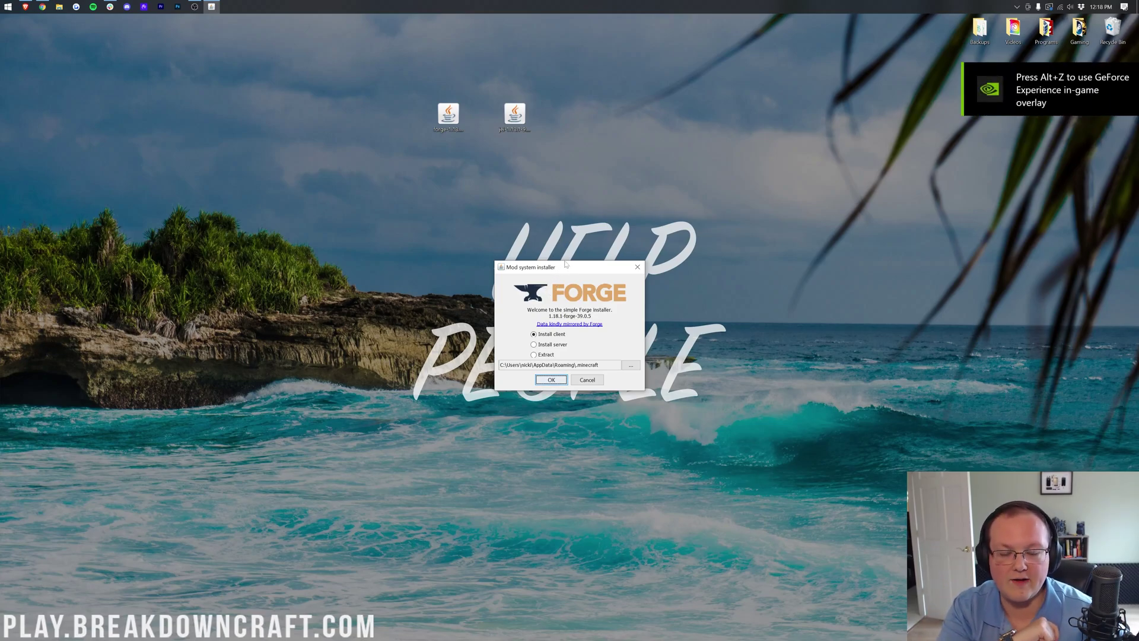
pyautogui.click(637, 266)
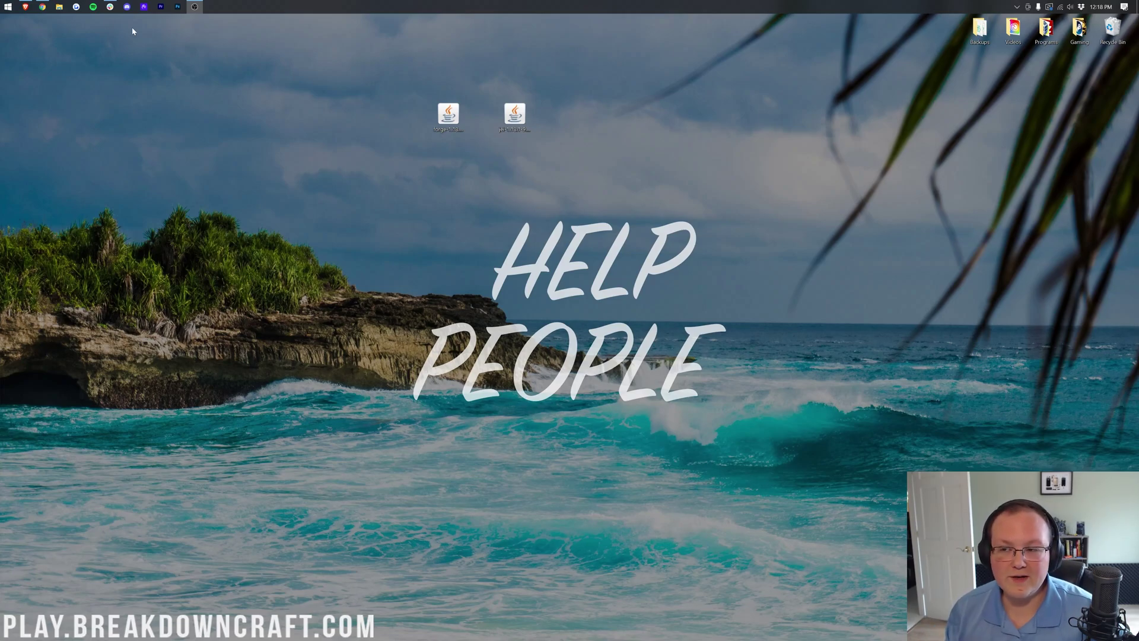
# Step: Switch to Chrome and look through the article on downloading and installing Java for Minecraft
pyautogui.click(42, 6)
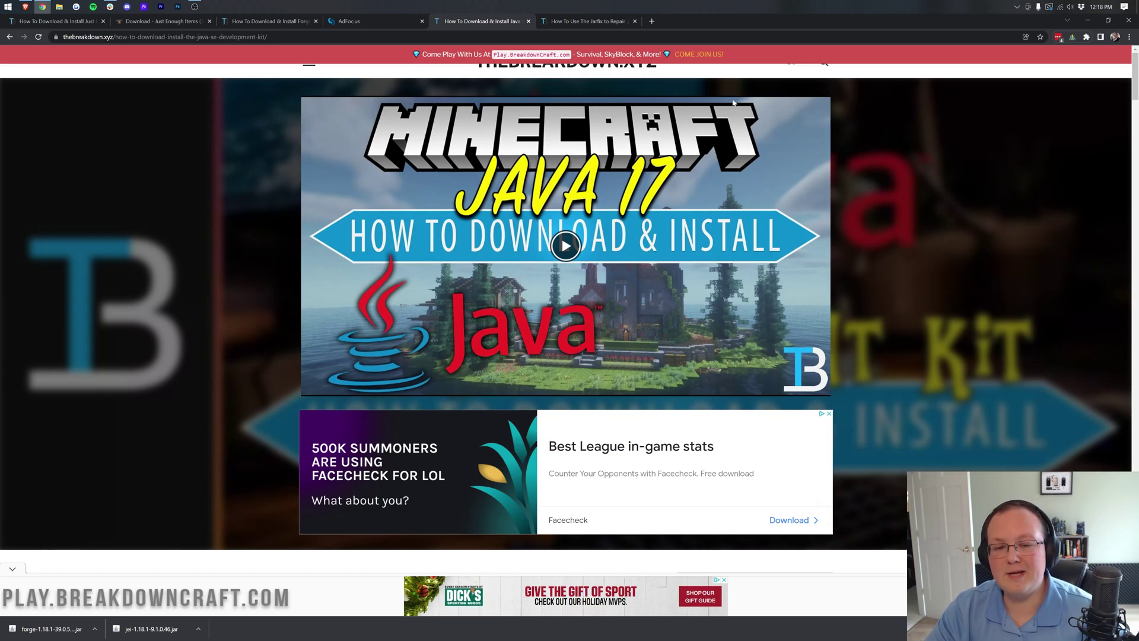
pyautogui.scroll(-4, 514, 118)
pyautogui.scroll(-3, 514, 118)
pyautogui.scroll(4, 513, 118)
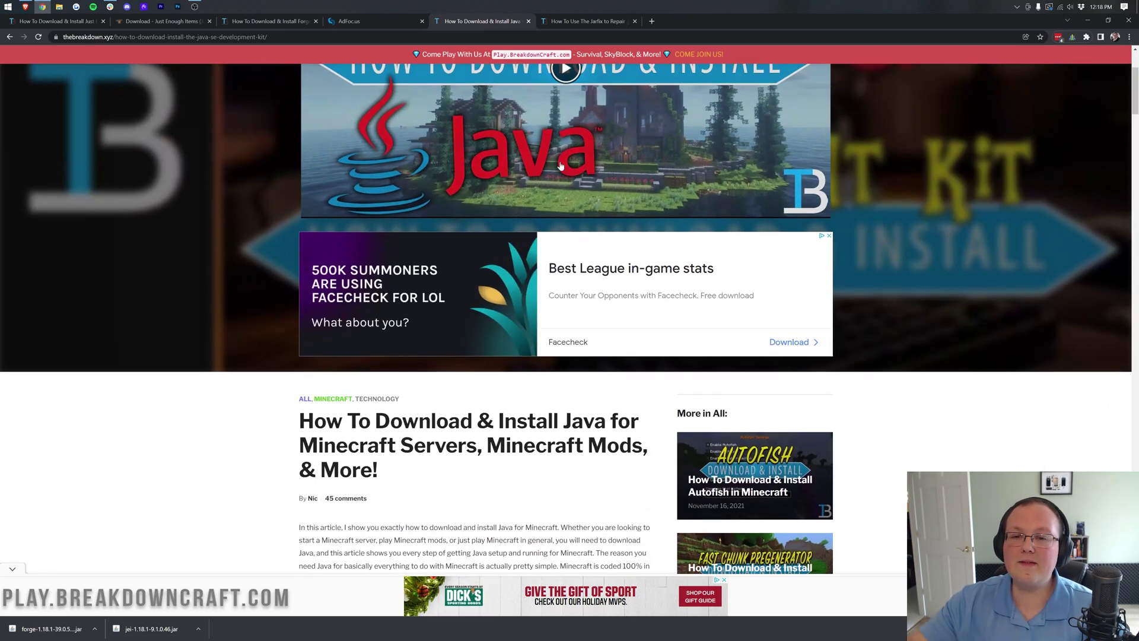
pyautogui.scroll(-4, 513, 117)
pyautogui.scroll(-10, 561, 166)
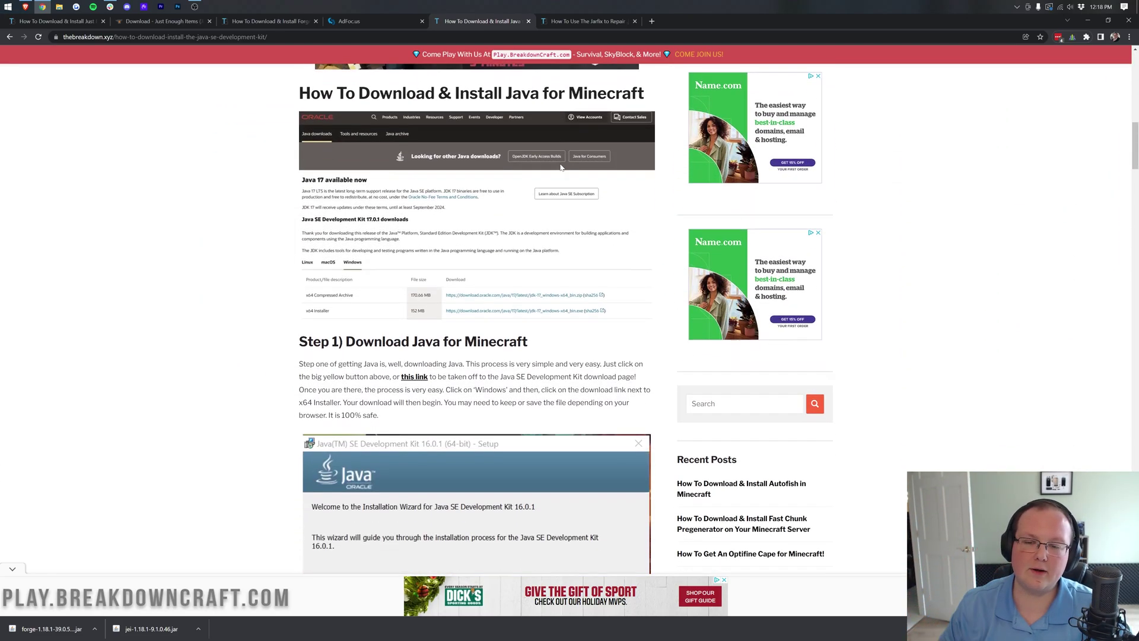
pyautogui.scroll(15, 560, 158)
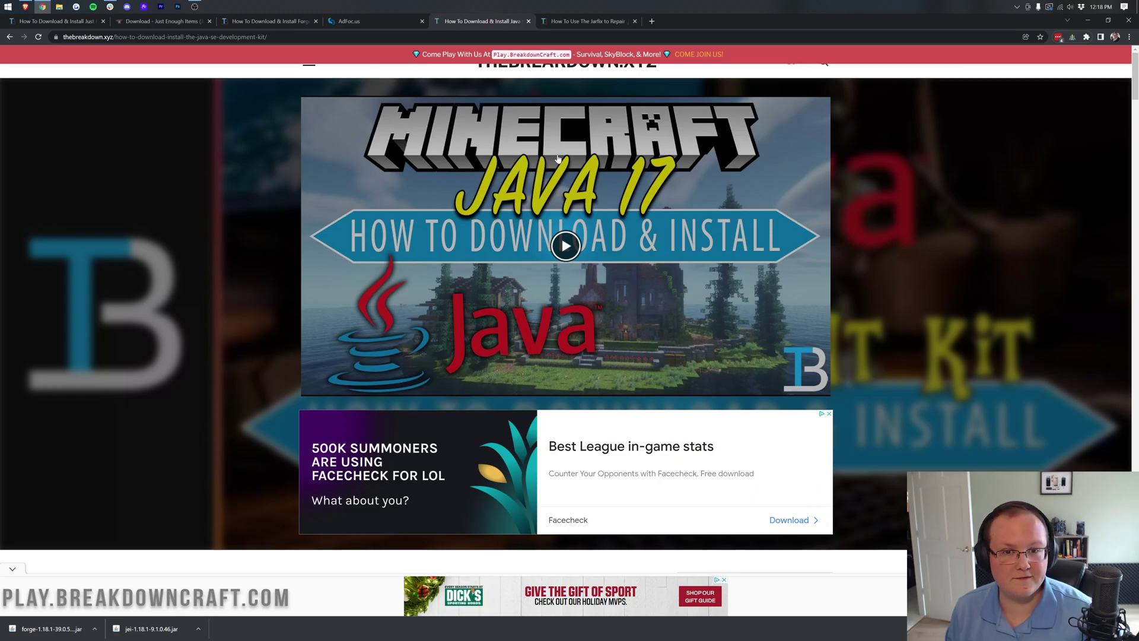
# Step: Look at the article on repairing .jar files with Jarfix, checking back briefly on the Java installation article
pyautogui.click(592, 24)
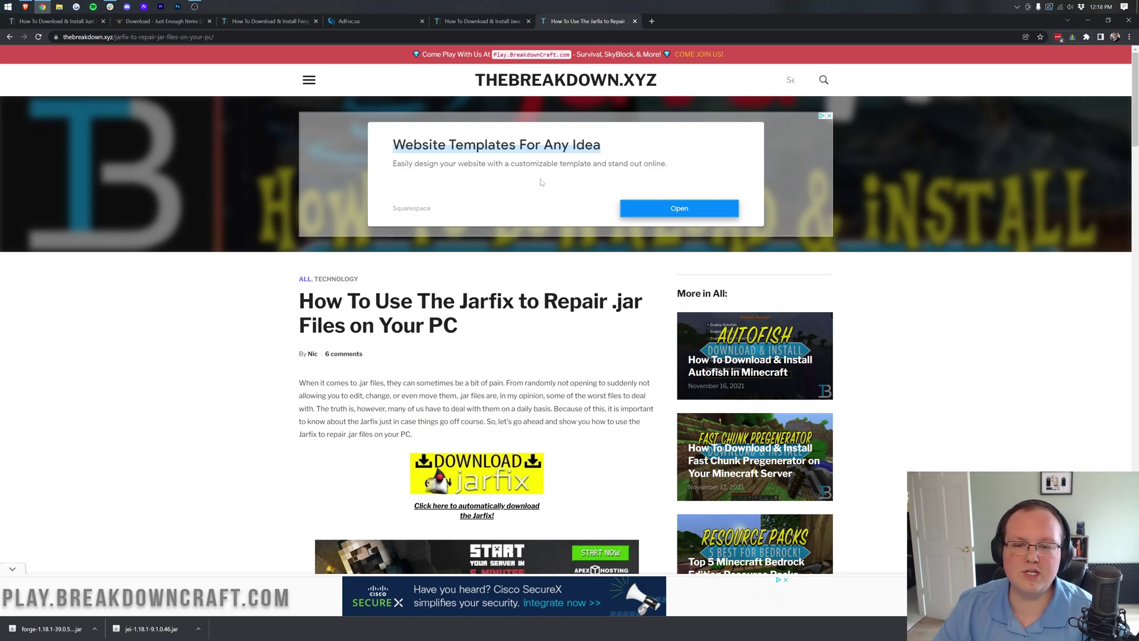
pyautogui.click(490, 22)
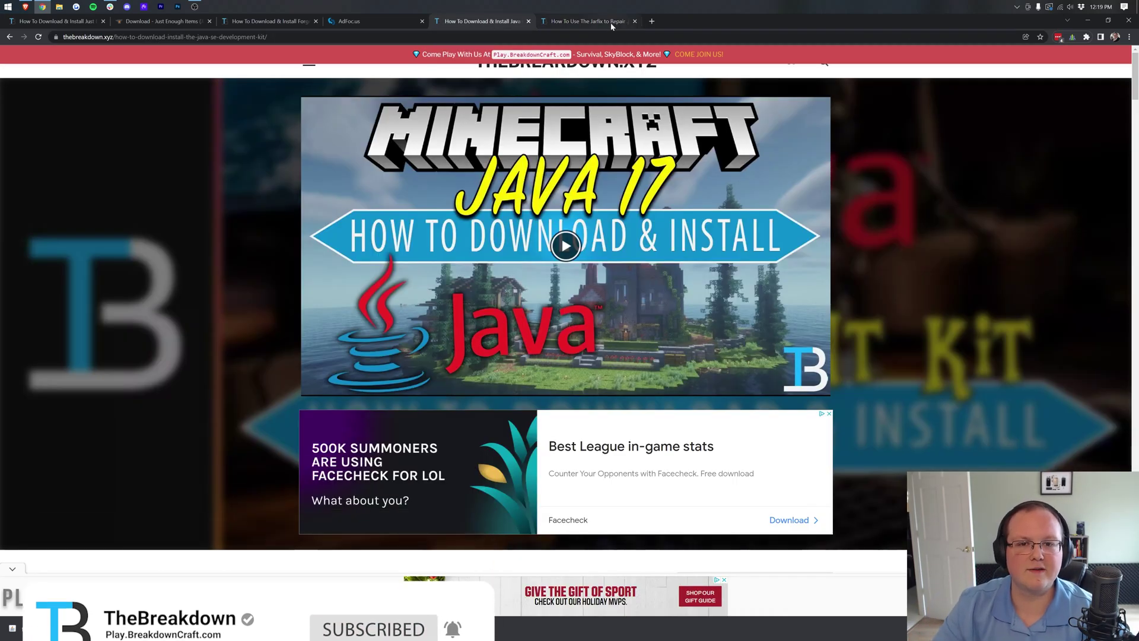
pyautogui.hotkey('ctrl', 'Tab')
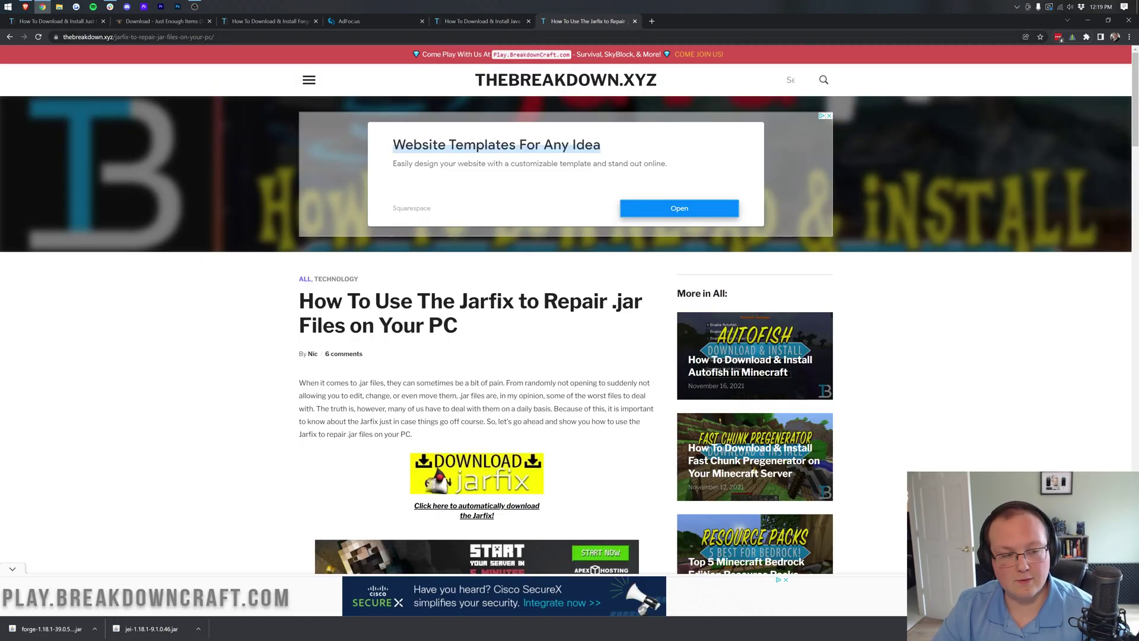
# Step: Minimize the browser and open the Forge installer on the desktop with Java(TM) Platform SE binary
pyautogui.click(1089, 22)
pyautogui.rightClick(448, 122)
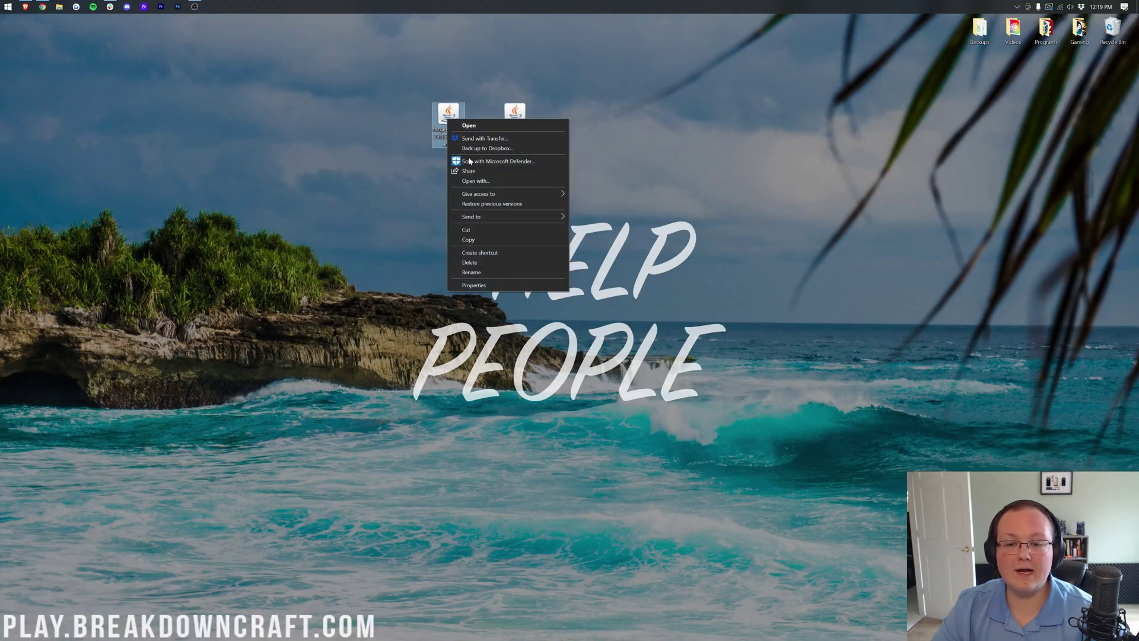
pyautogui.click(475, 180)
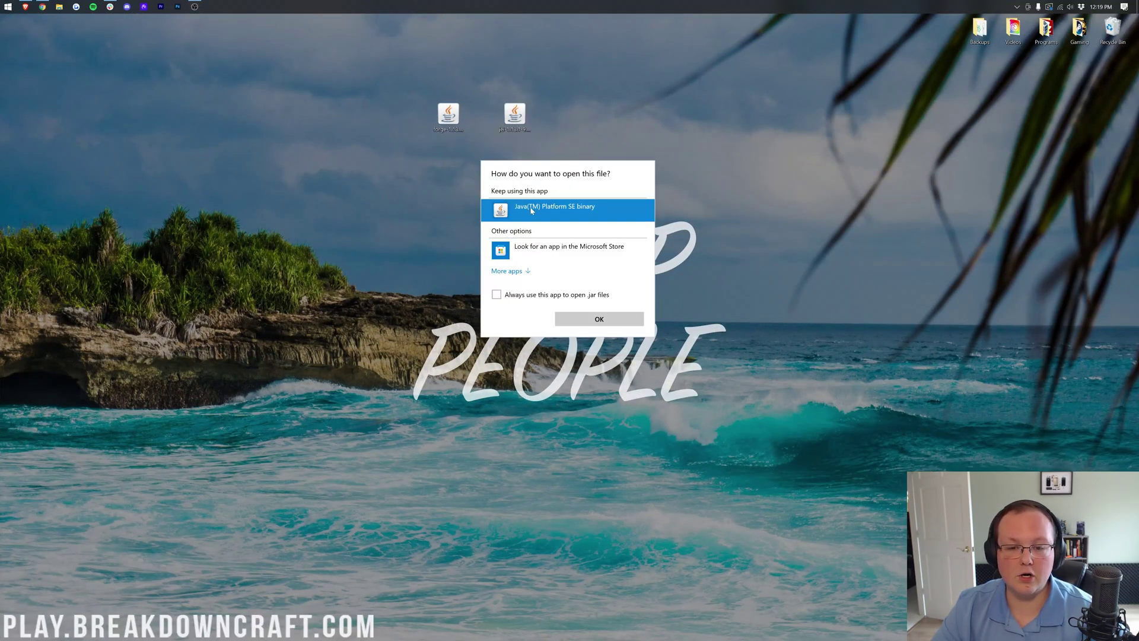
pyautogui.click(595, 319)
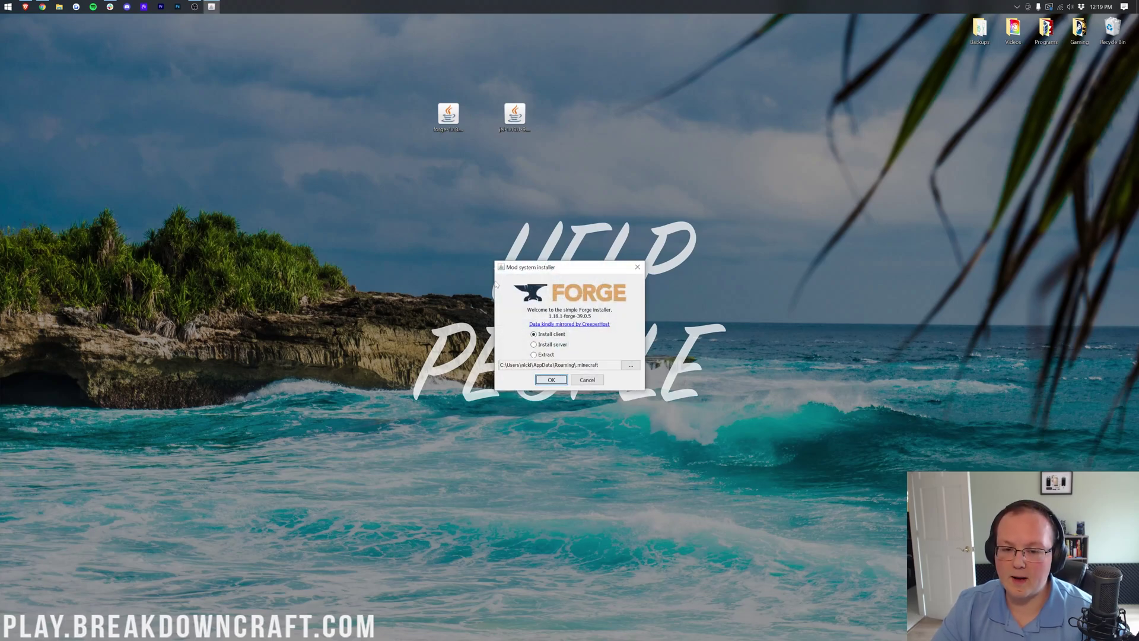
# Step: Install the Forge client for 1.18.1 and move the installer file from the desktop to the Recycle Bin
pyautogui.click(556, 335)
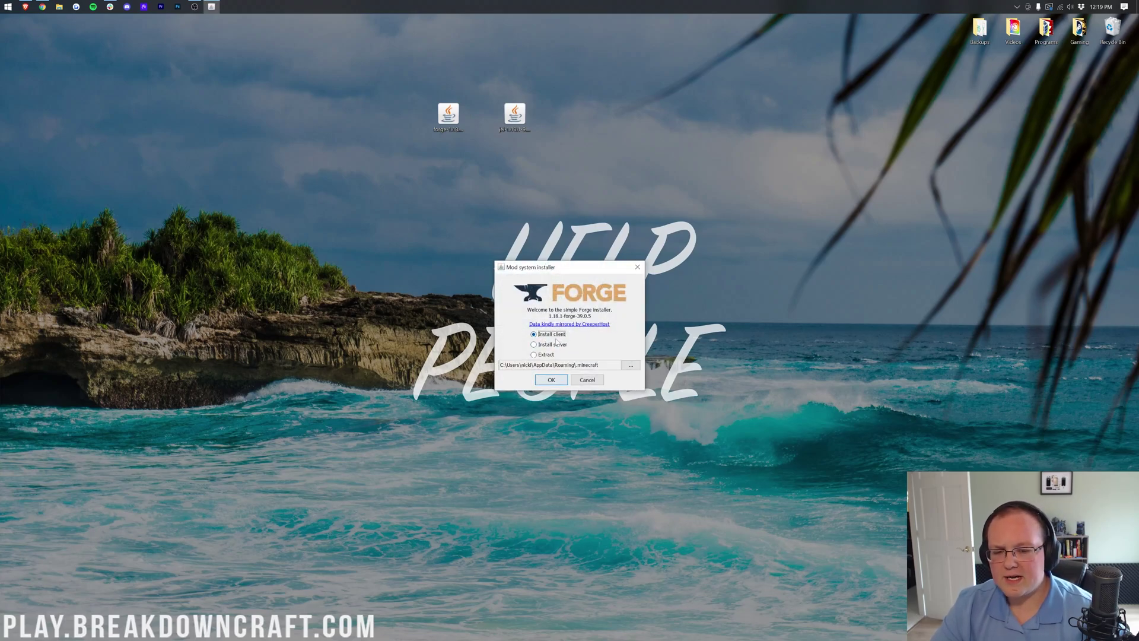
pyautogui.click(551, 379)
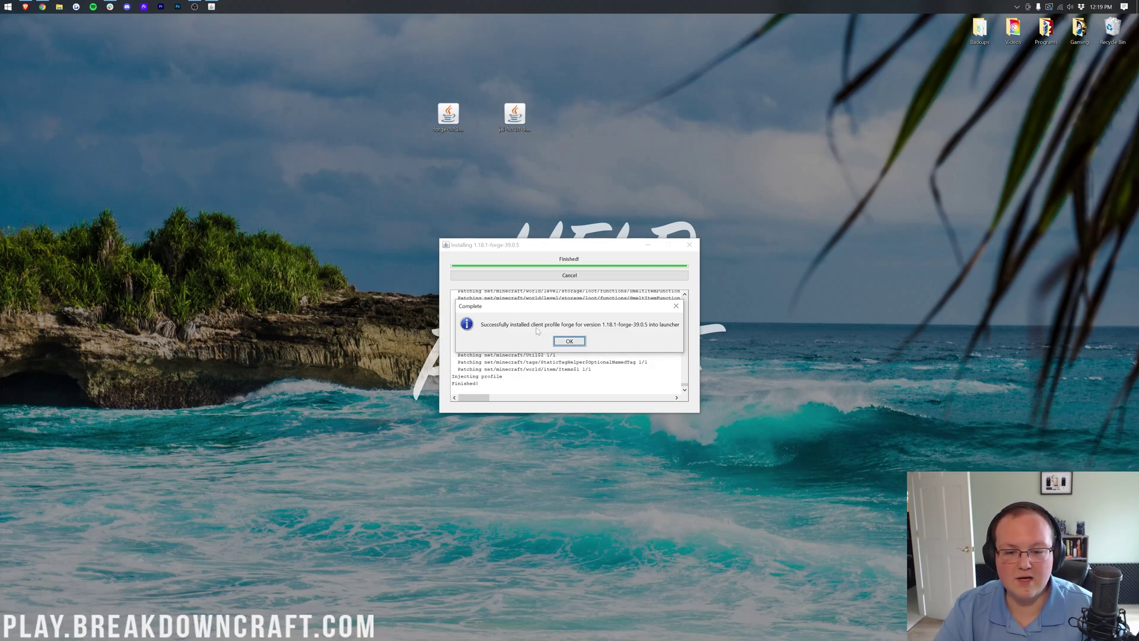
pyautogui.click(578, 344)
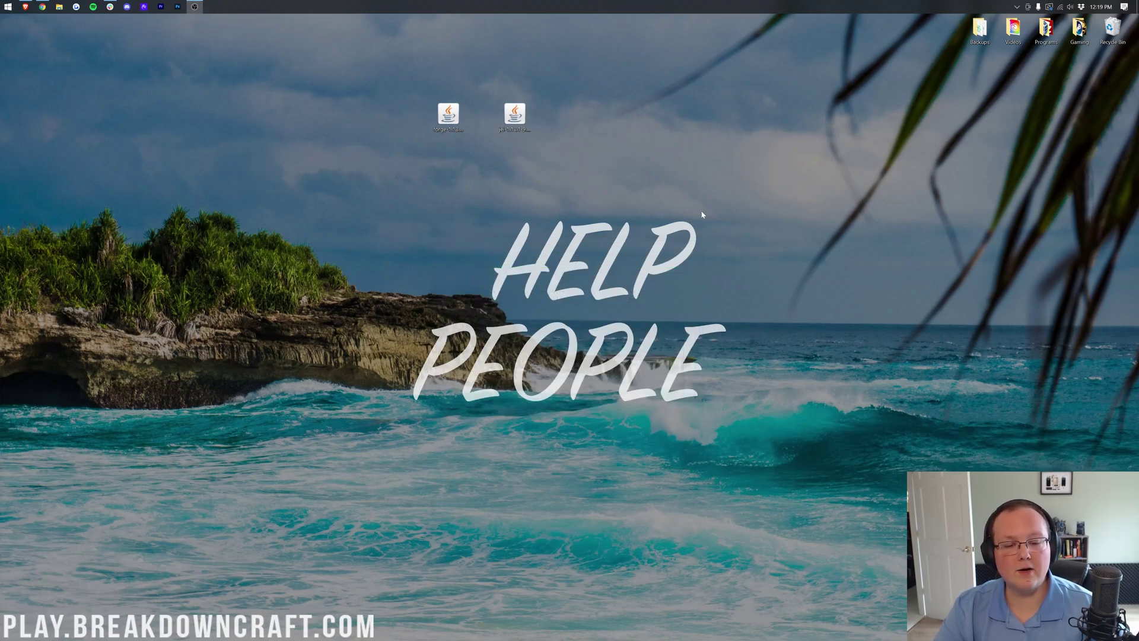
pyautogui.moveTo(448, 115); pyautogui.dragTo(1111, 30)
pyautogui.click(408, 86)
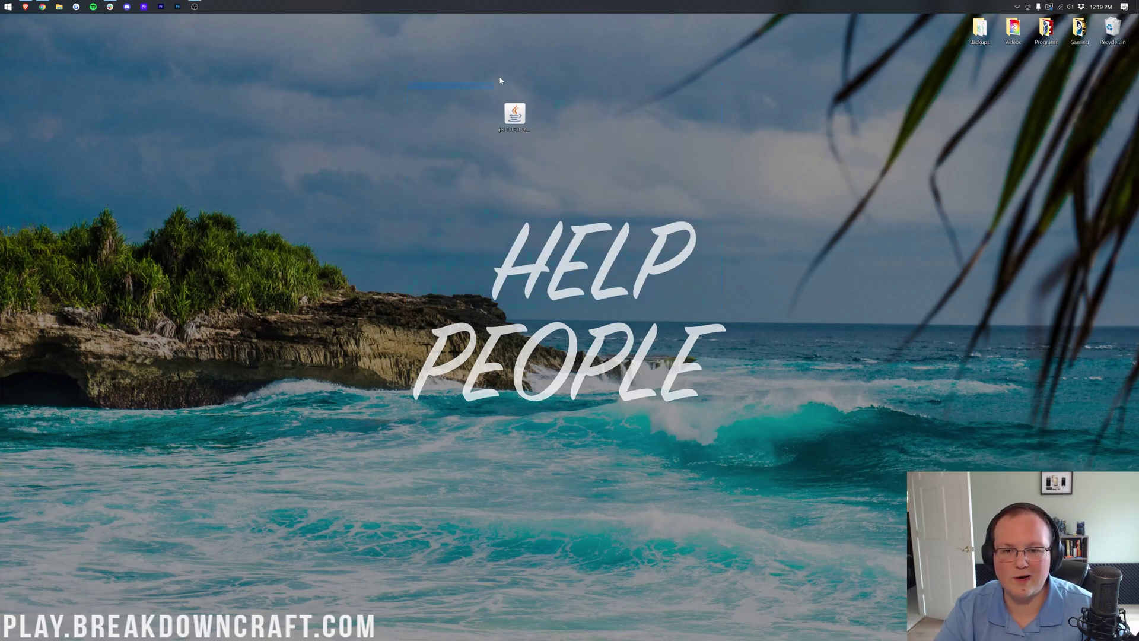
# Step: Open the Minecraft Launcher by searching Windows for "min" and select the forge 1.18.1-forge-39.0.5 installation for Java Edition
pyautogui.click(4, 5)
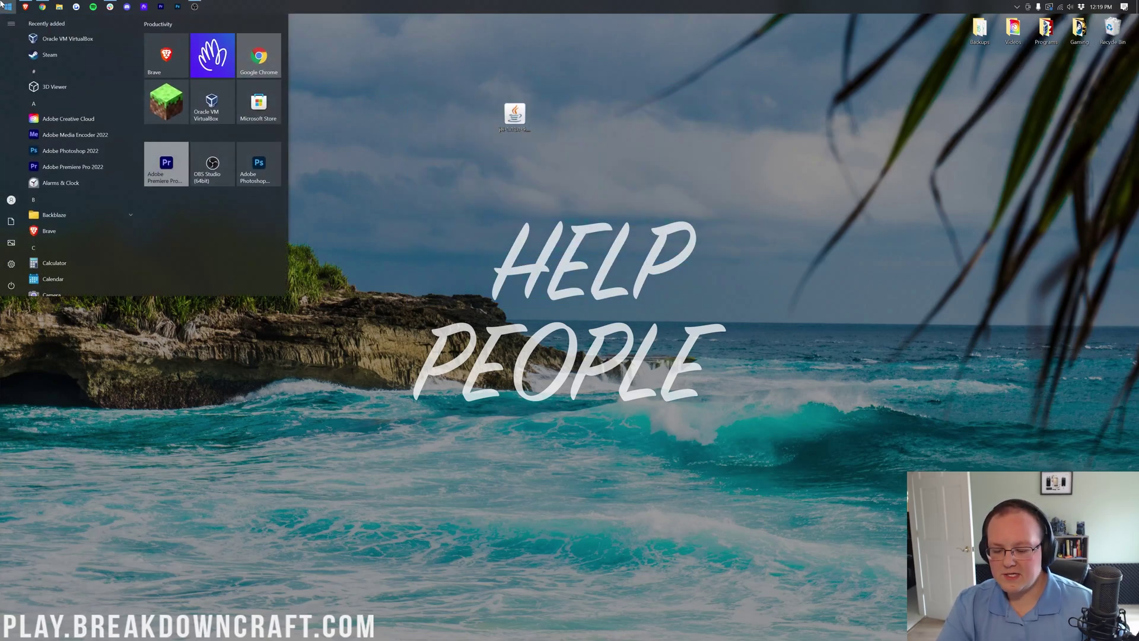
pyautogui.write('min')
pyautogui.press('Return')
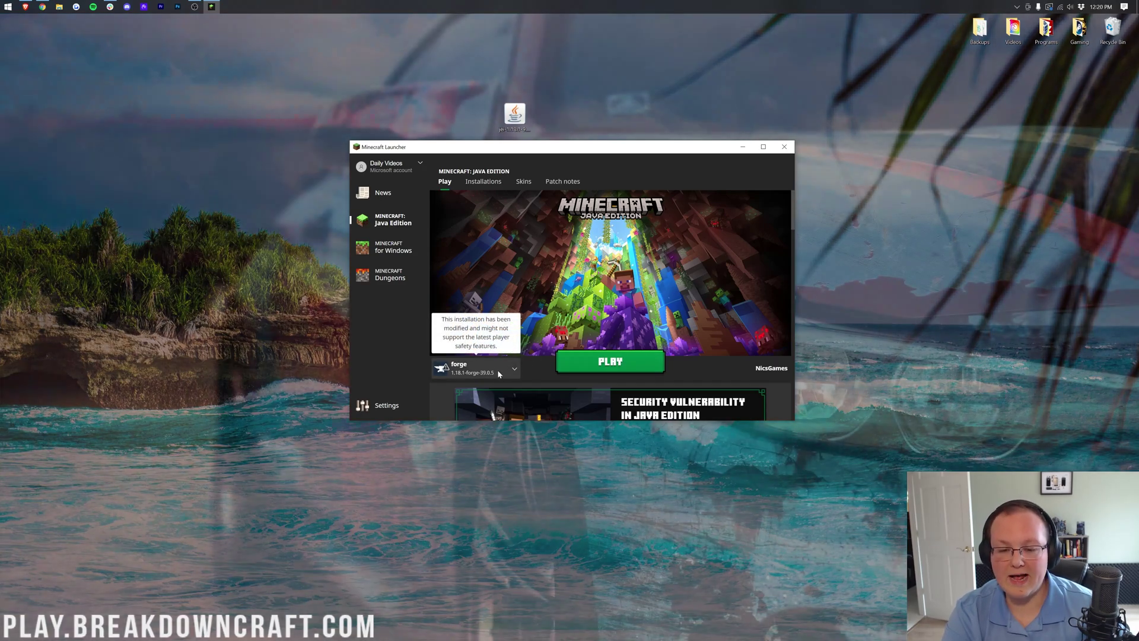
pyautogui.click(498, 372)
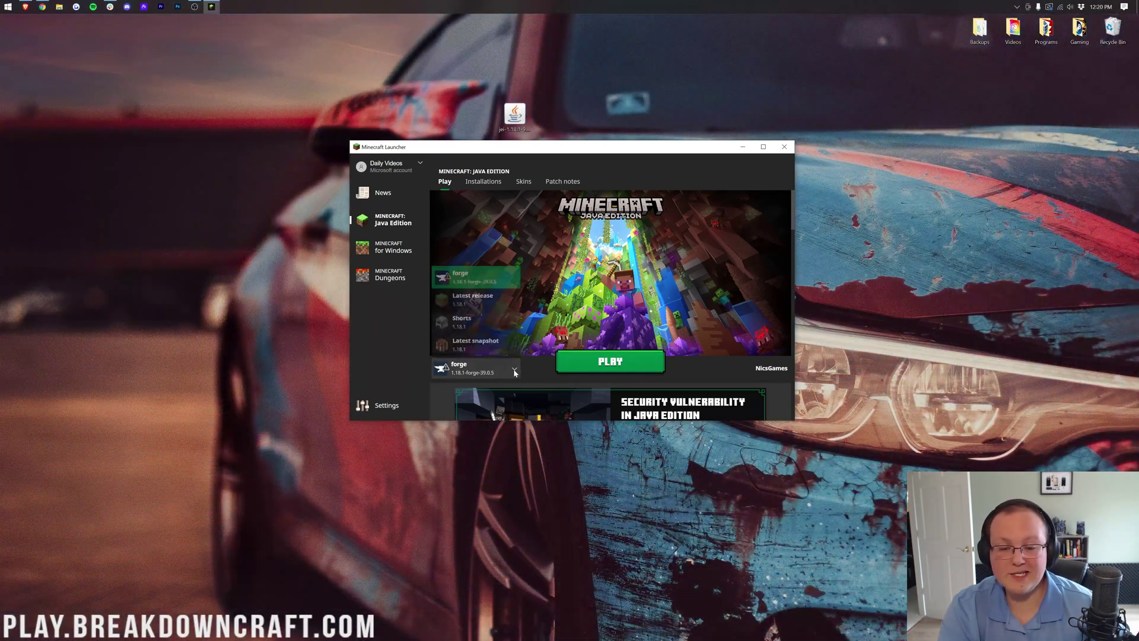
pyautogui.click(510, 280)
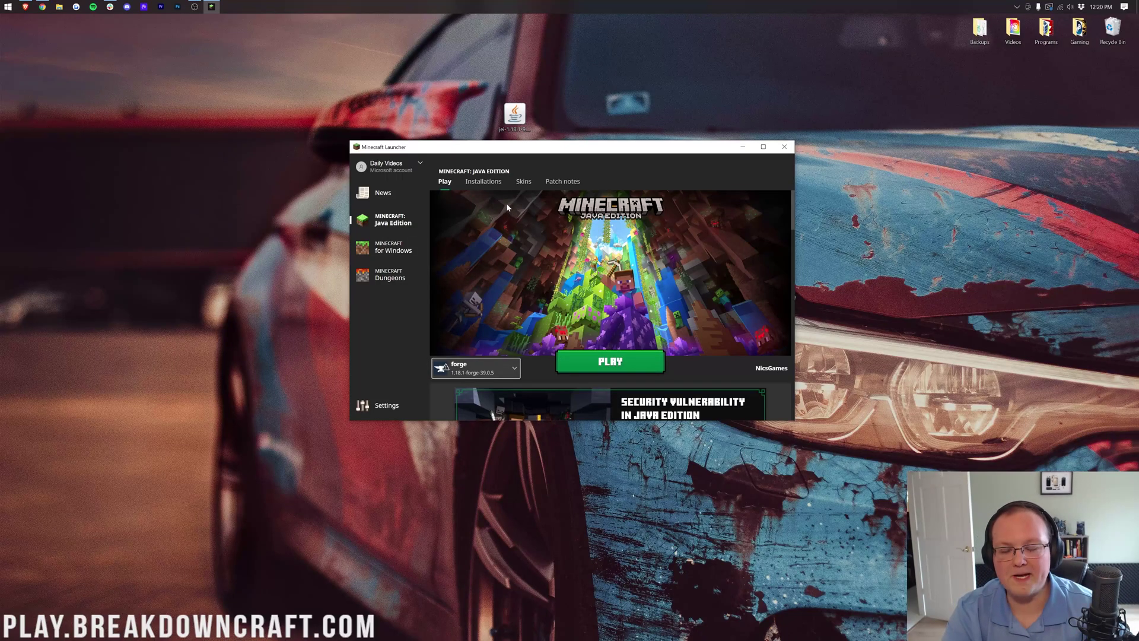
pyautogui.click(466, 369)
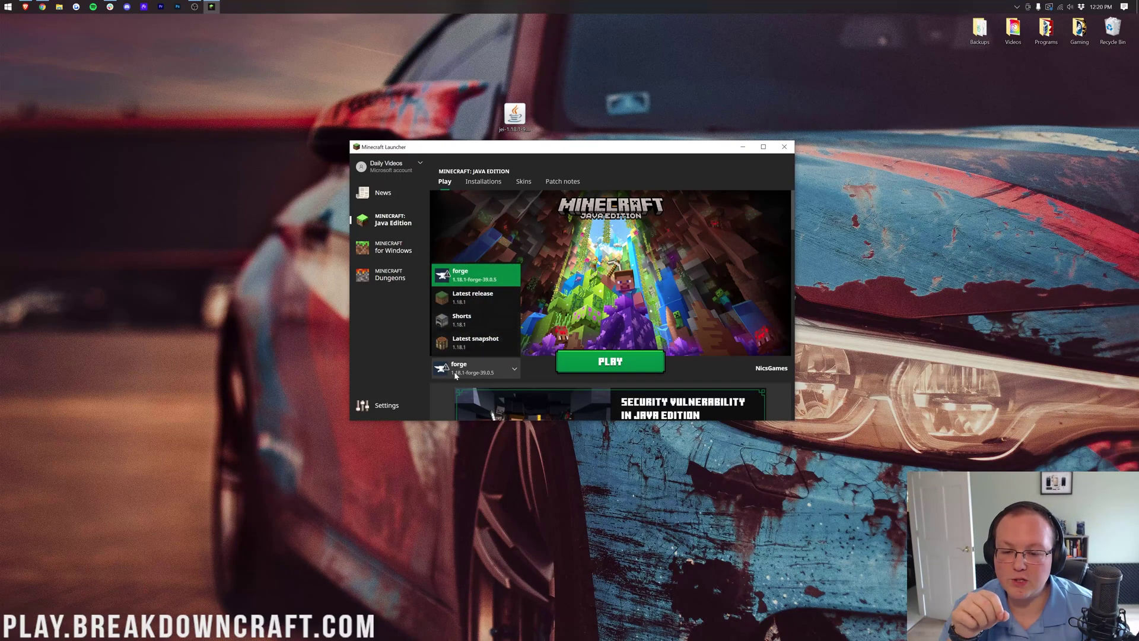
pyautogui.click(460, 375)
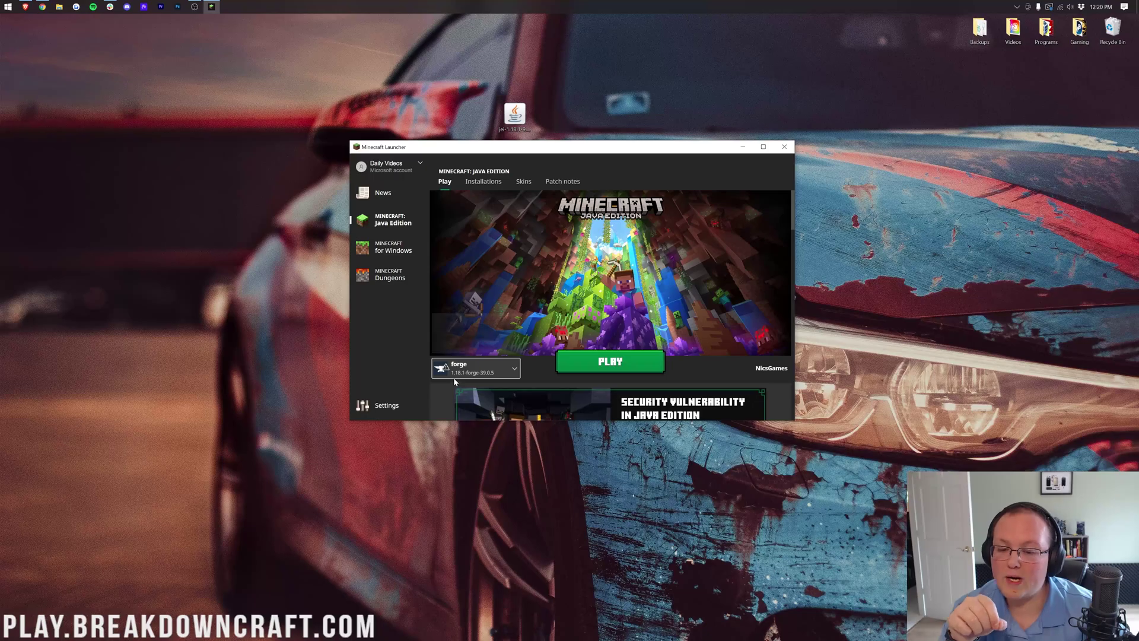
# Step: Show the launcher's installations and switch the Modded versions filter off and back on
pyautogui.click(484, 182)
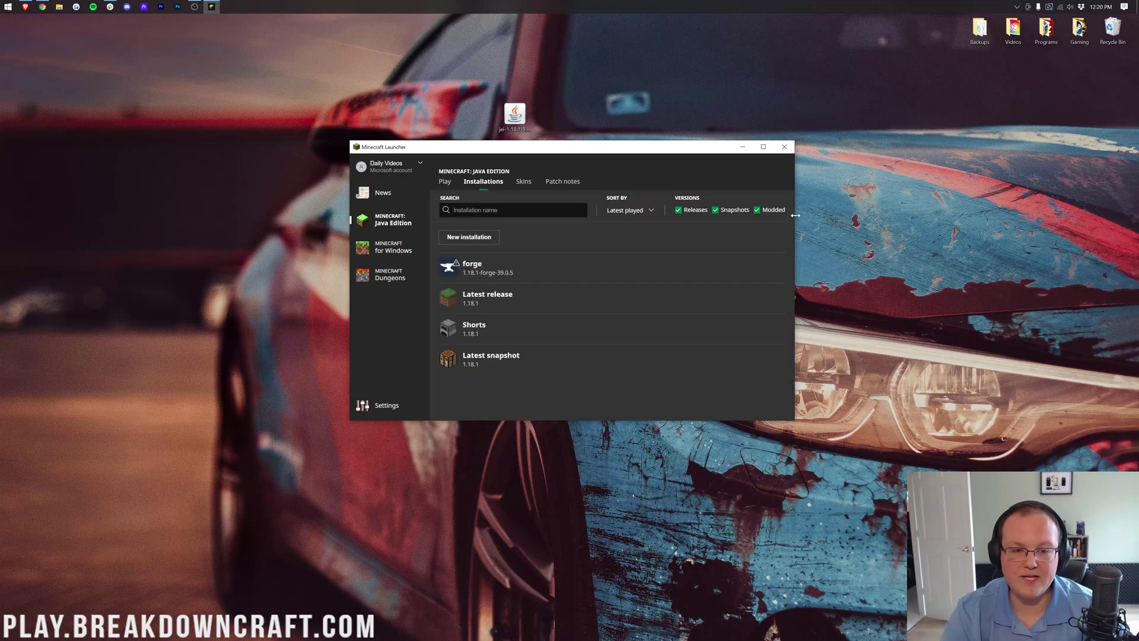
pyautogui.click(770, 211)
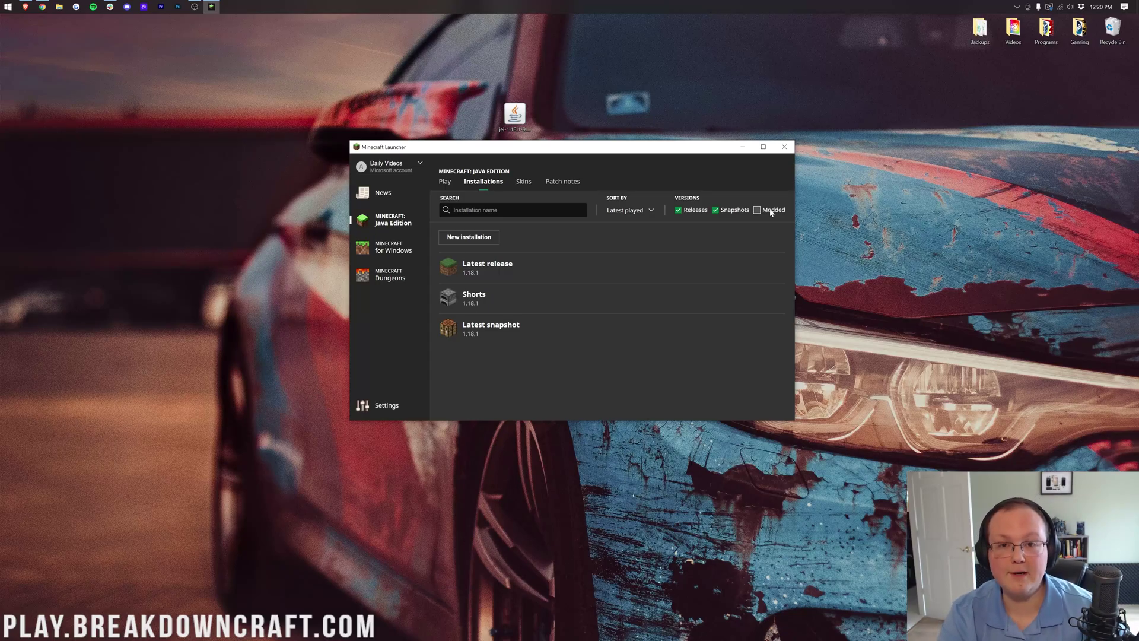
pyautogui.click(757, 210)
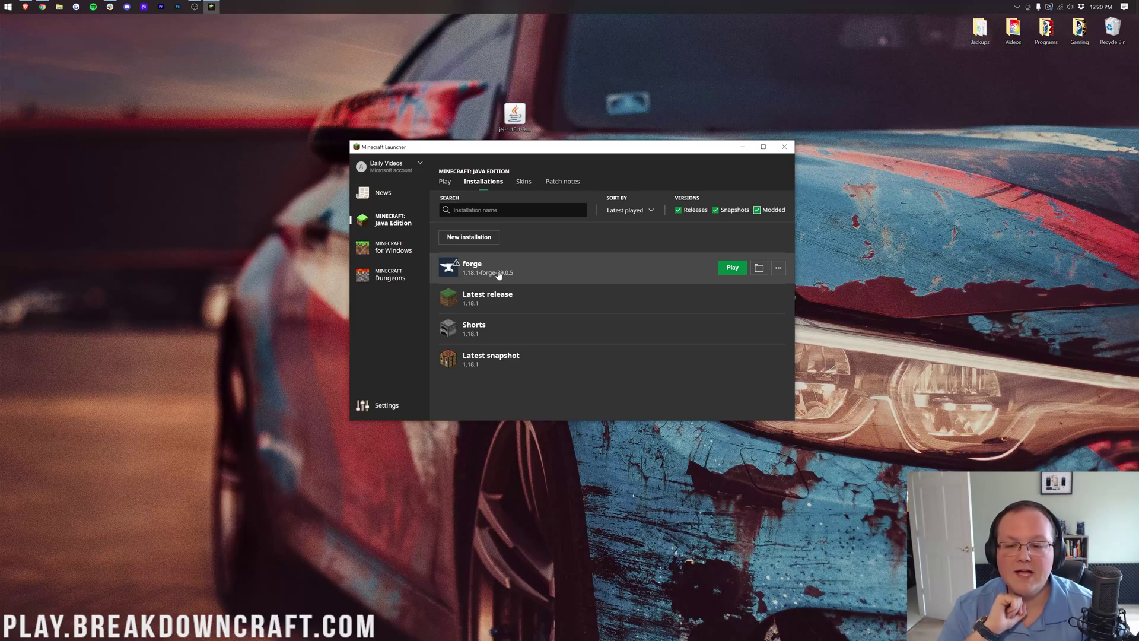
# Step: Start a new launcher installation and name it Play.BreakdownCraft.com
pyautogui.click(492, 240)
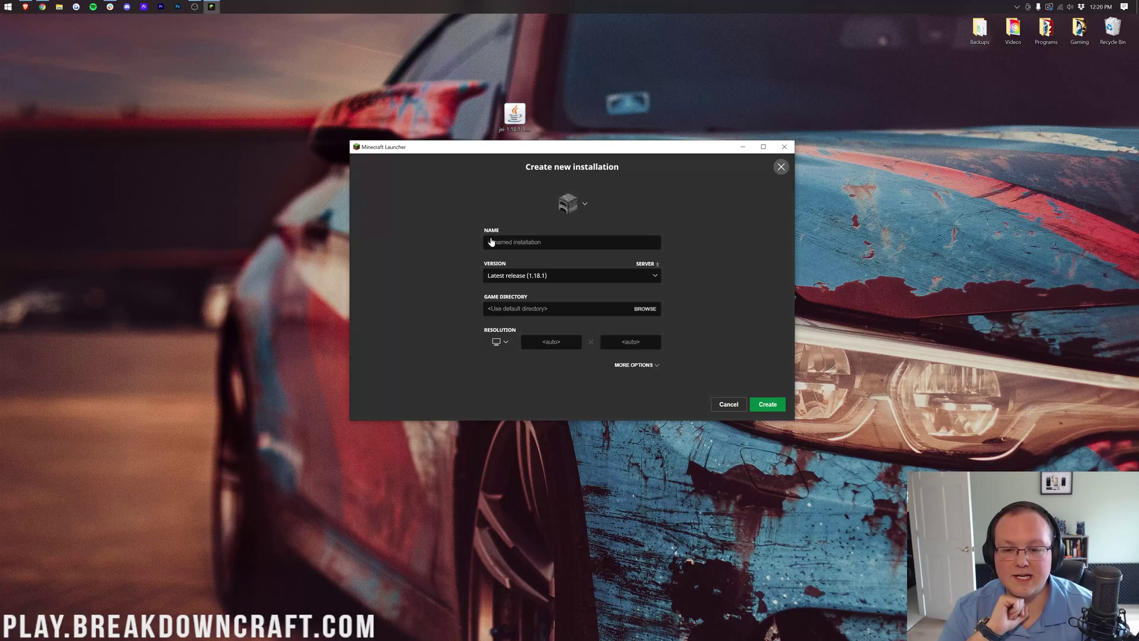
pyautogui.click(529, 245)
pyautogui.write('Pla')
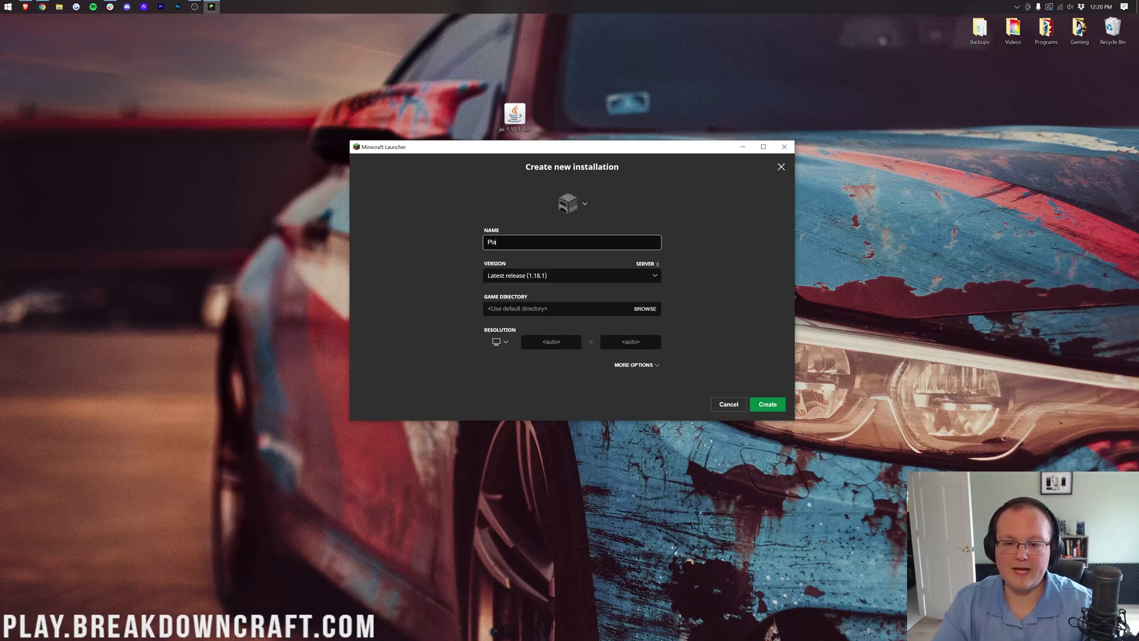
pyautogui.write('y.Breakdow')
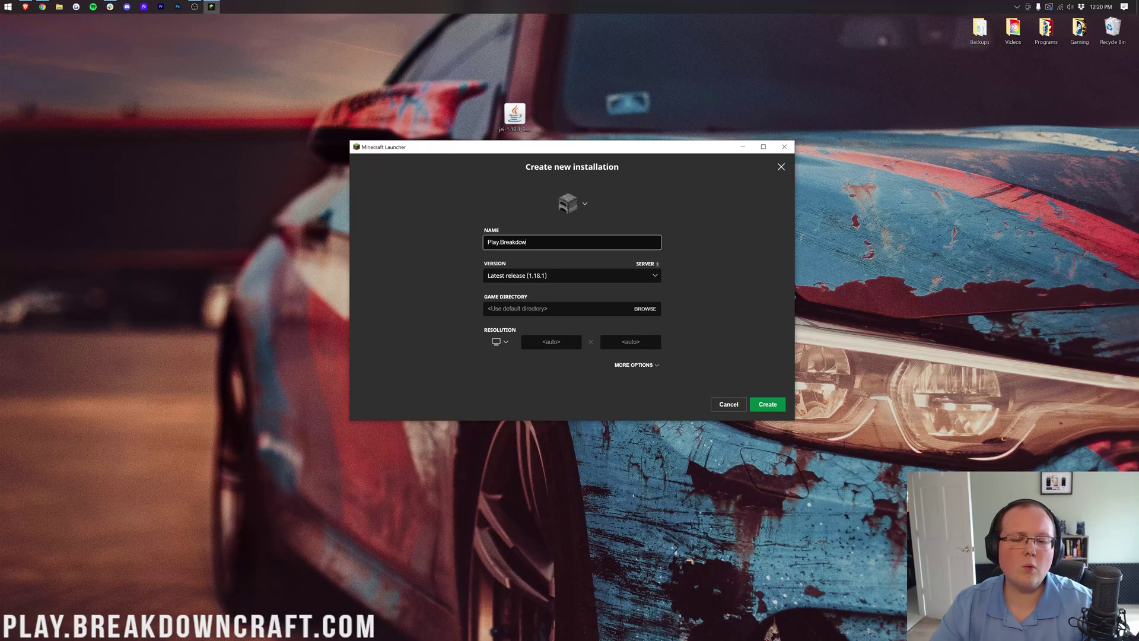
pyautogui.write('nCraft.com')
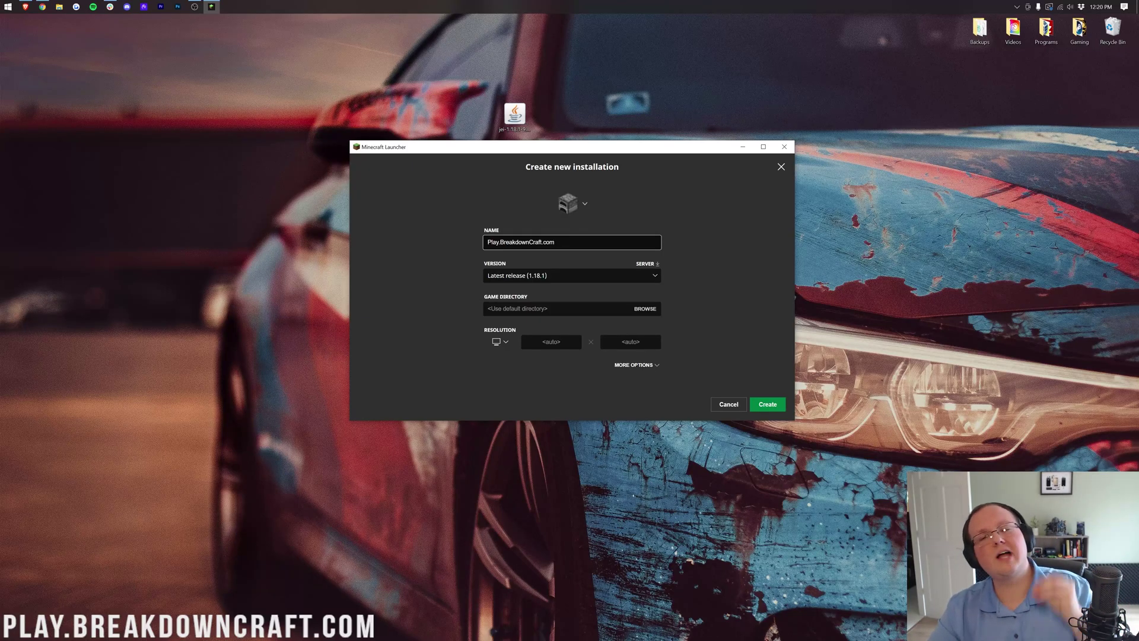
pyautogui.moveTo(554, 242); pyautogui.dragTo(440, 260)
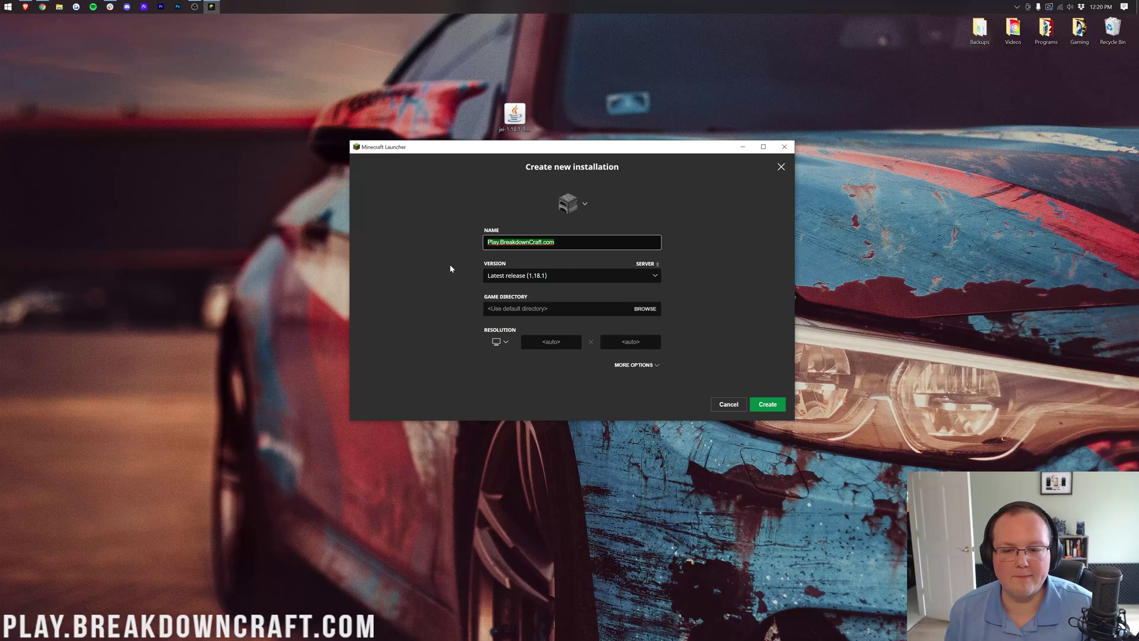
# Step: Set the new installation's version to release 1.18.1-forge-39.0.5 and its resolution to 1920 x 1080, and create it
pyautogui.click(497, 277)
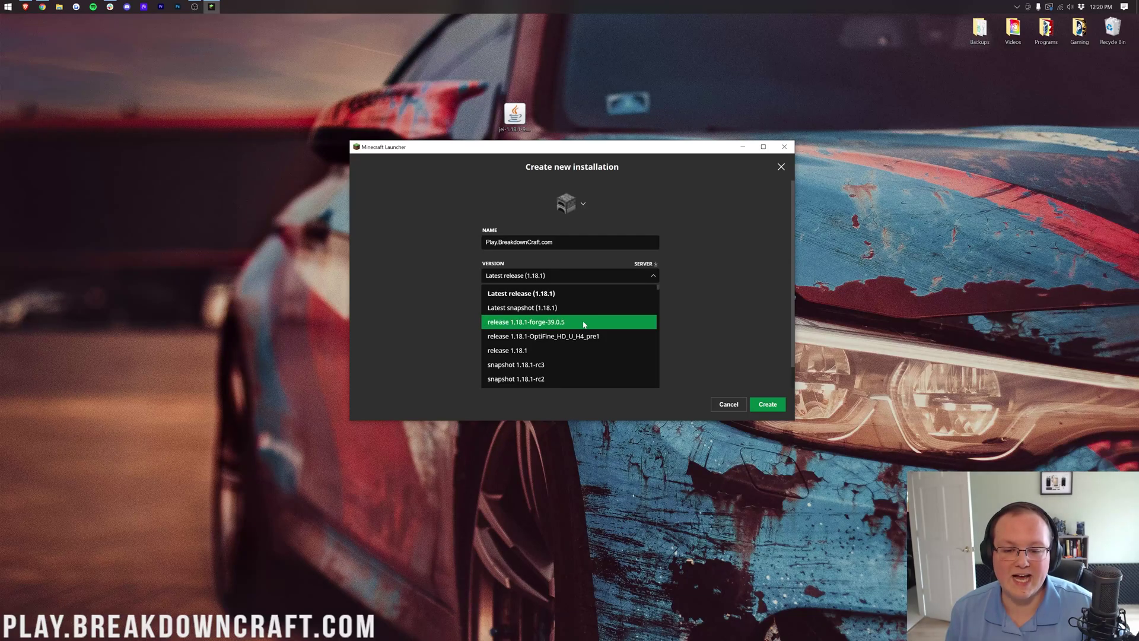
pyautogui.scroll(-4, 584, 324)
pyautogui.scroll(4, 585, 323)
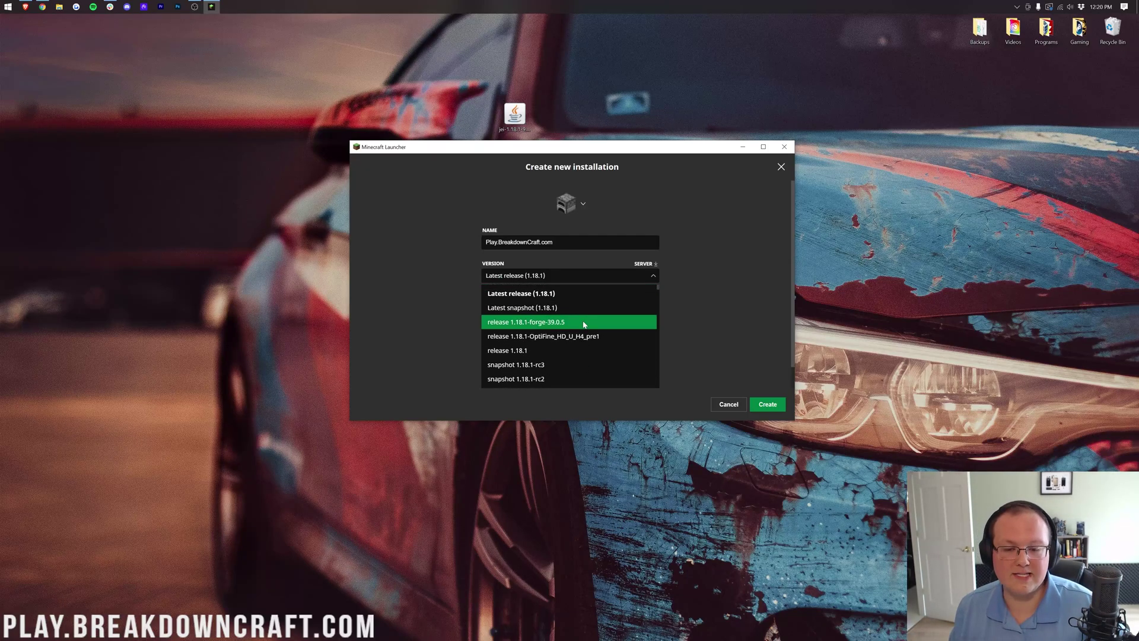
pyautogui.click(584, 323)
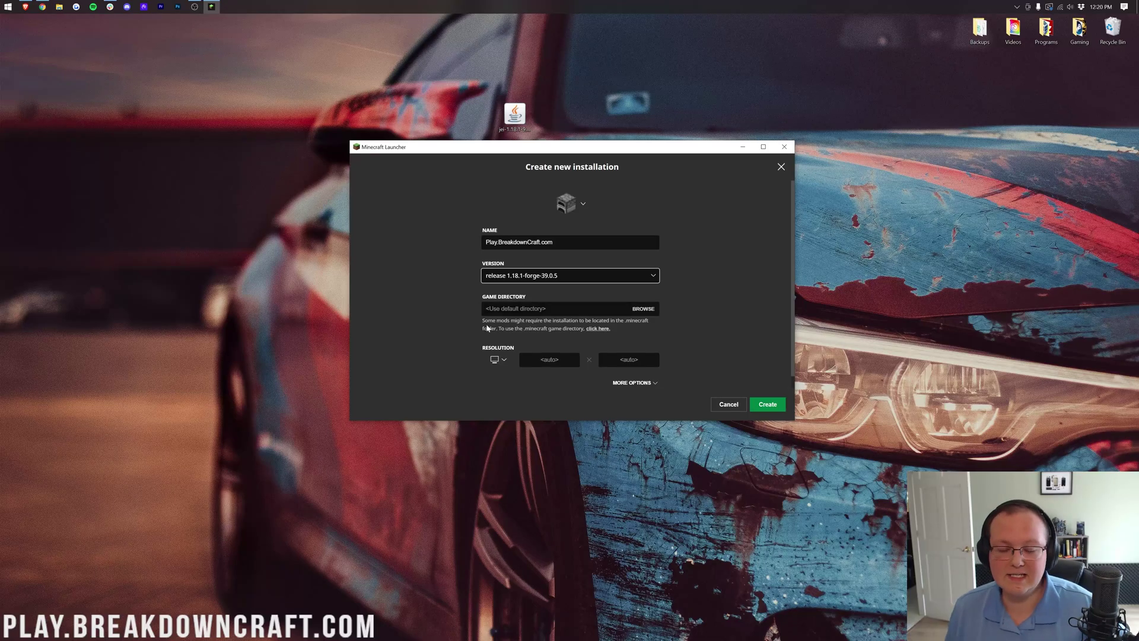
pyautogui.click(498, 359)
pyautogui.click(495, 327)
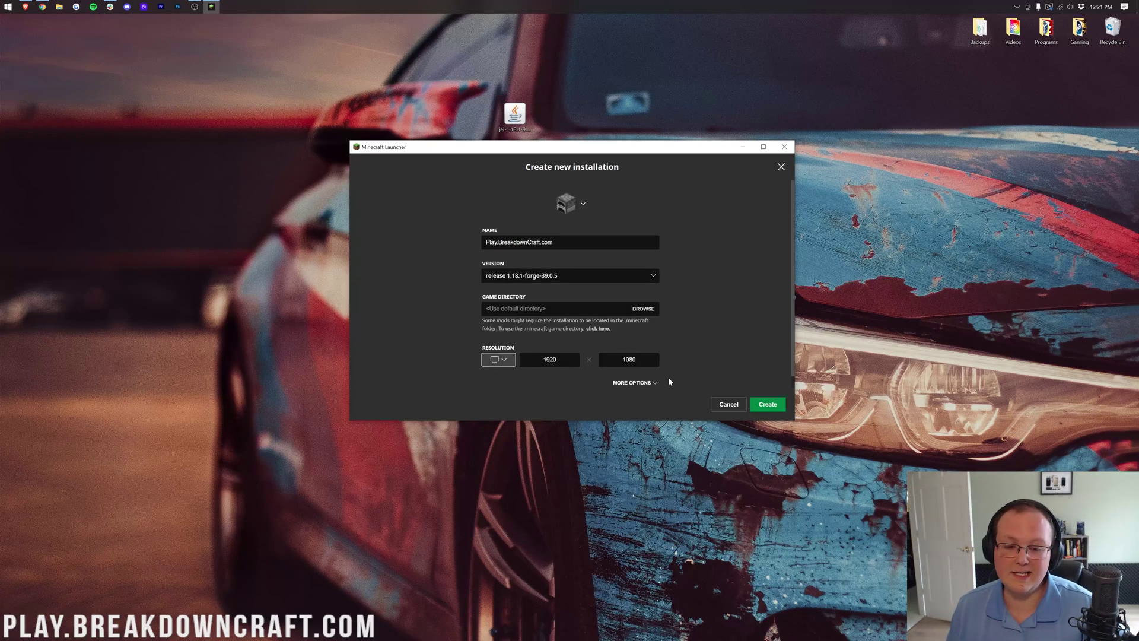
pyautogui.click(766, 404)
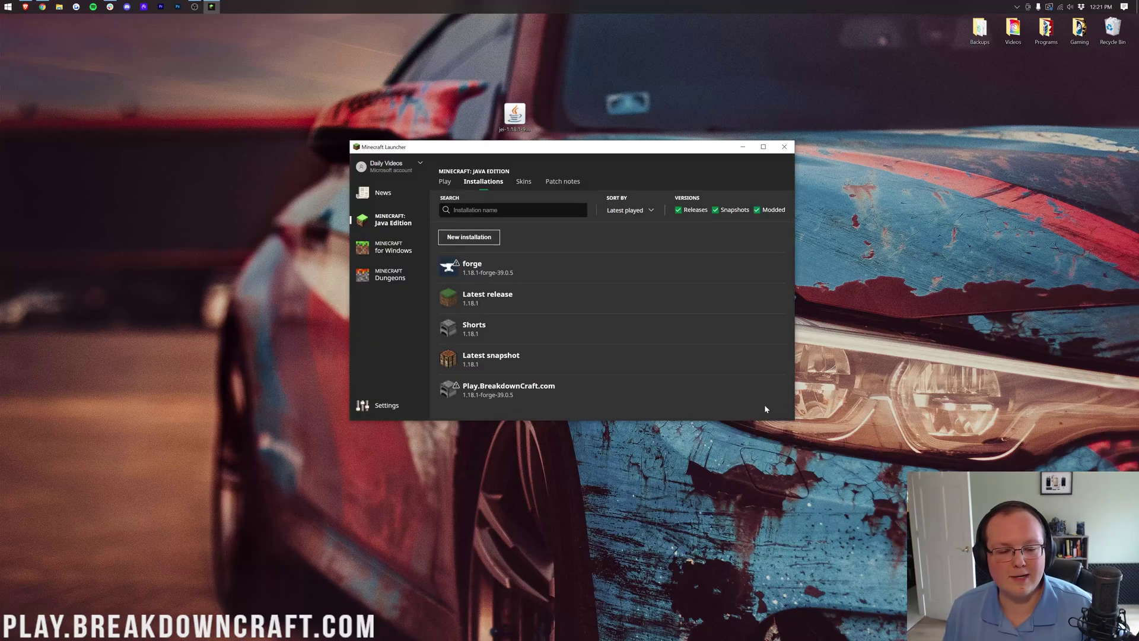
# Step: Launch the Play.BreakdownCraft.com installation, accepting the modified-game risks and turning off further warnings for it
pyautogui.moveTo(658, 395)
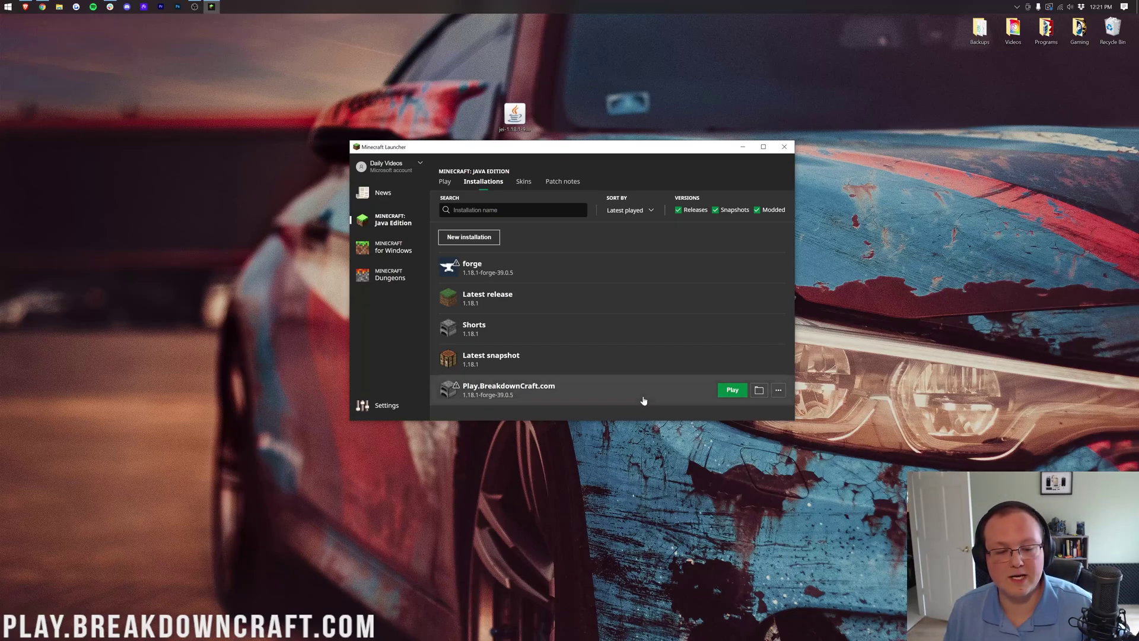
pyautogui.click(731, 389)
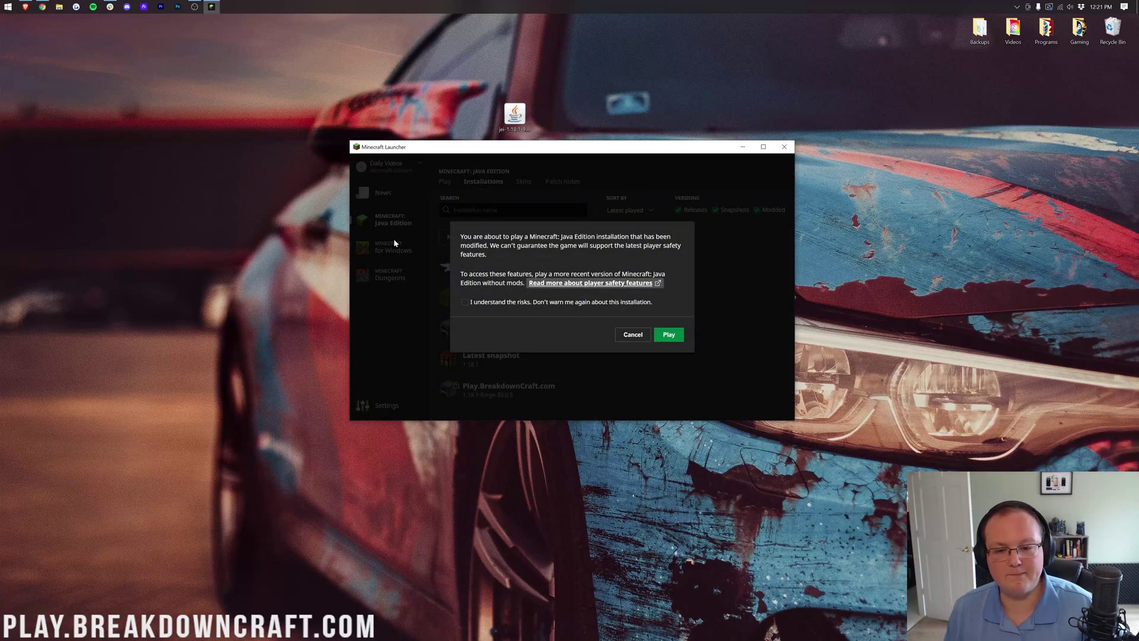
pyautogui.click(556, 304)
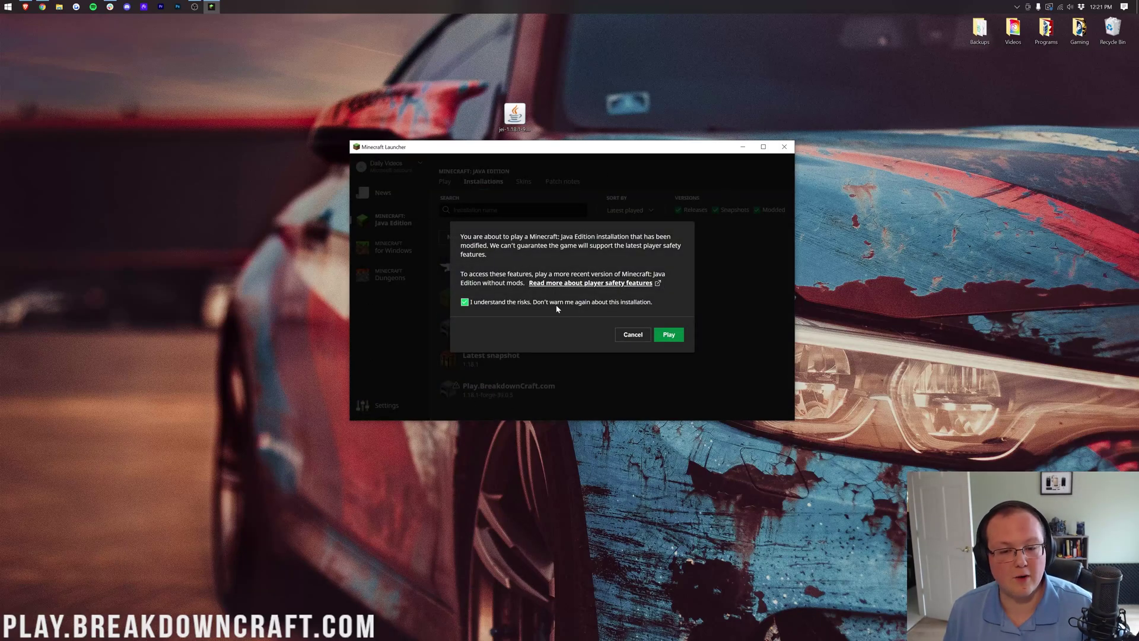
pyautogui.click(669, 334)
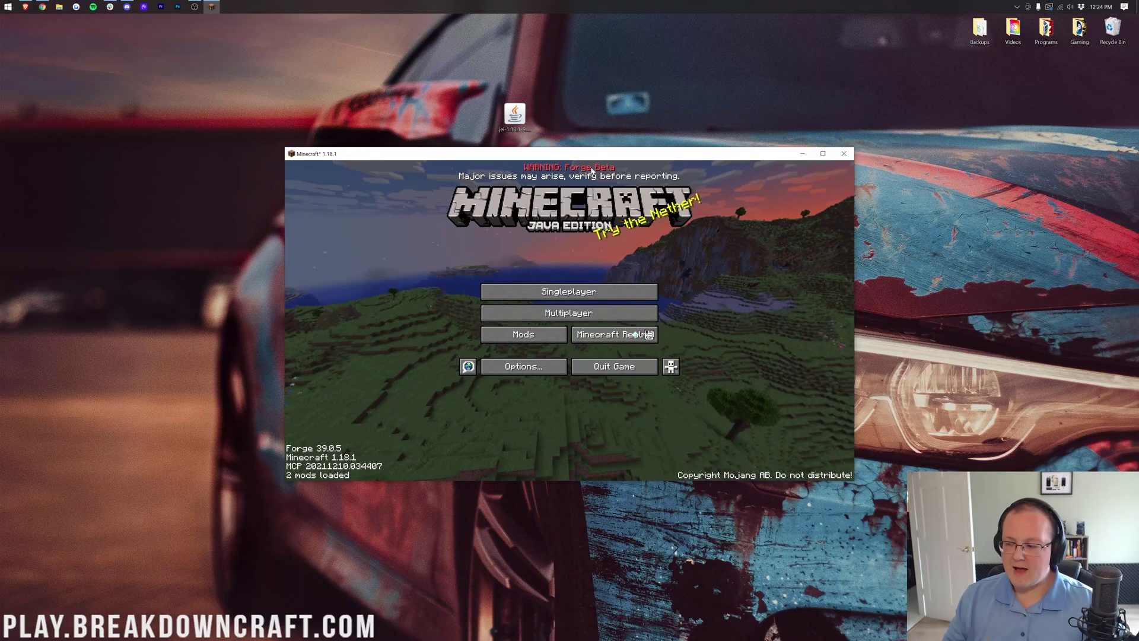
# Step: View the game's mods folder from the Mods screen, close it and return to the main menu
pyautogui.click(531, 342)
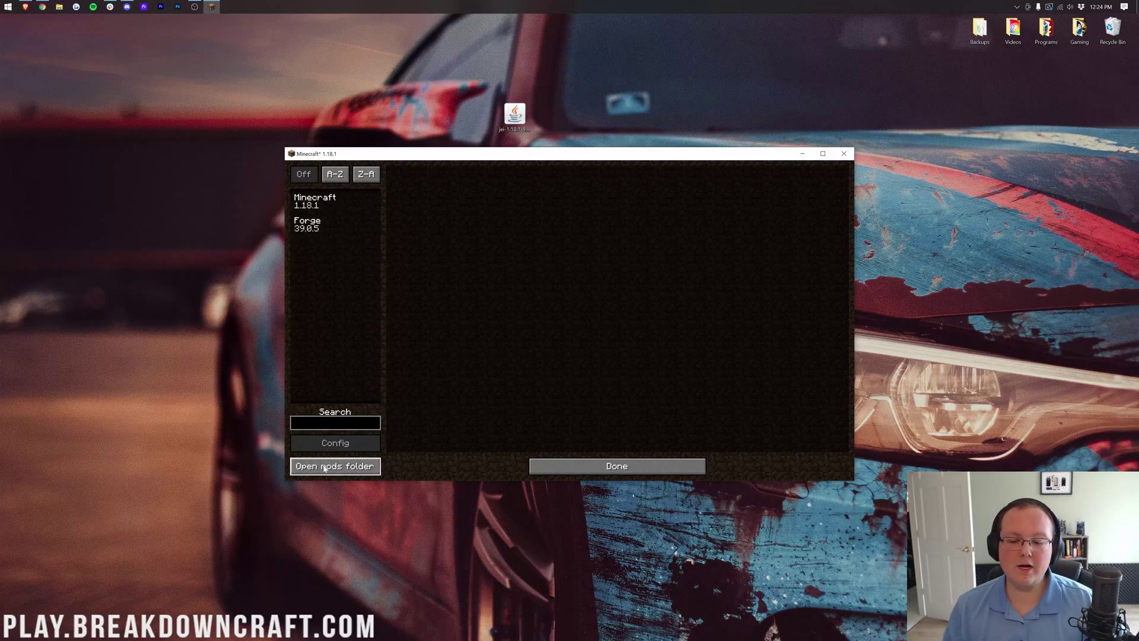
pyautogui.click(364, 466)
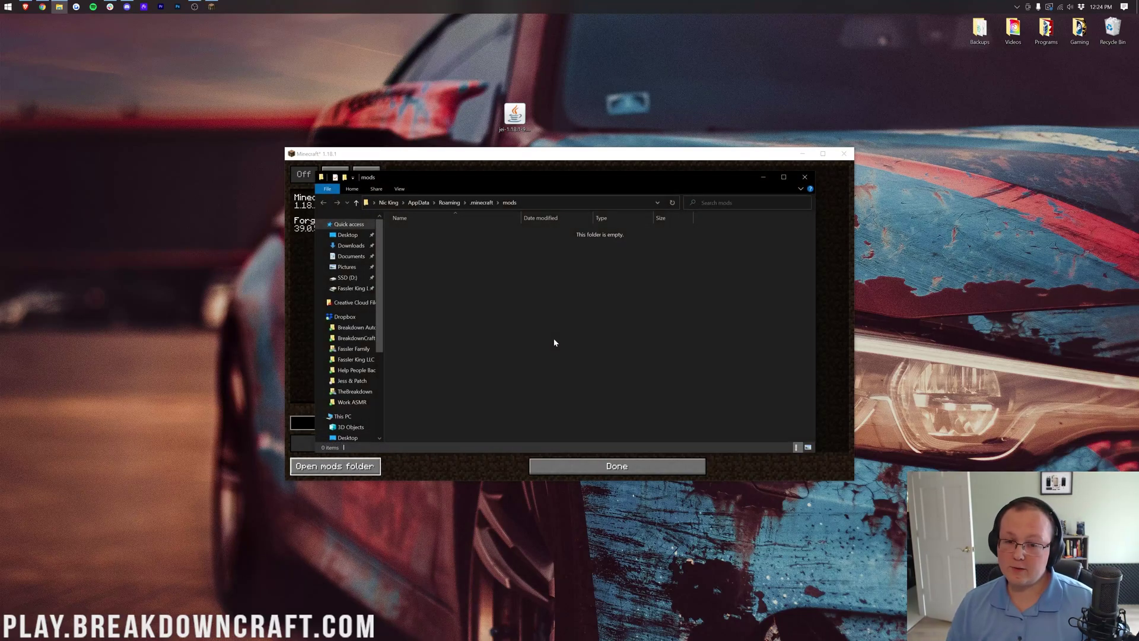
pyautogui.click(805, 177)
pyautogui.click(635, 466)
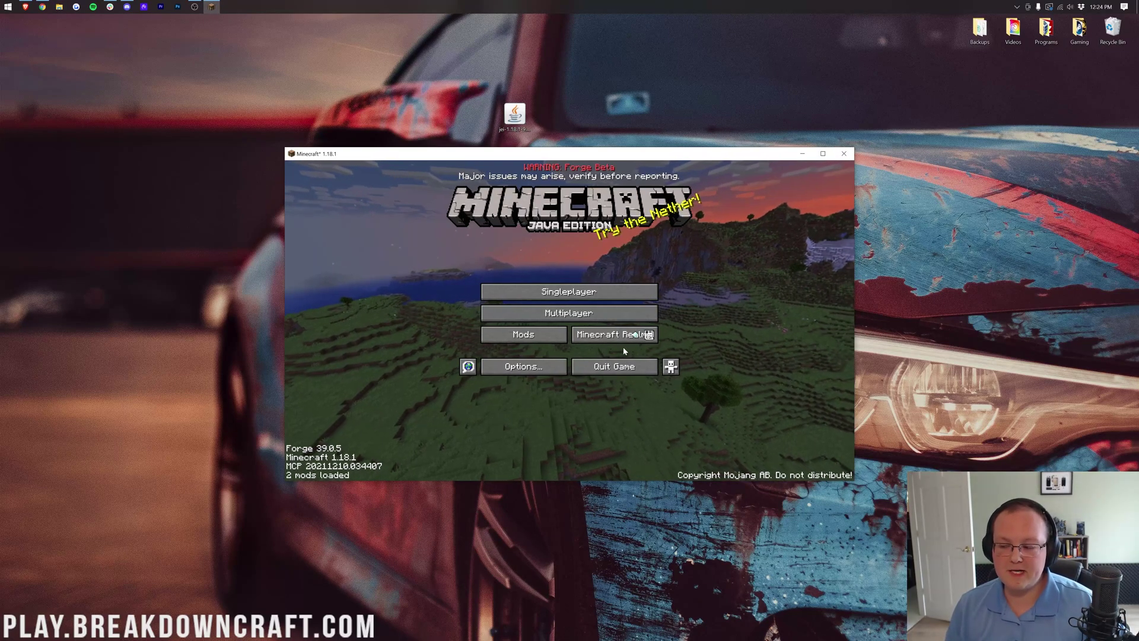
# Step: Open the game's mods folder and move jei-1.18.1-9.1.0.46.jar from the desktop into it, closing the folder when done
pyautogui.click(553, 339)
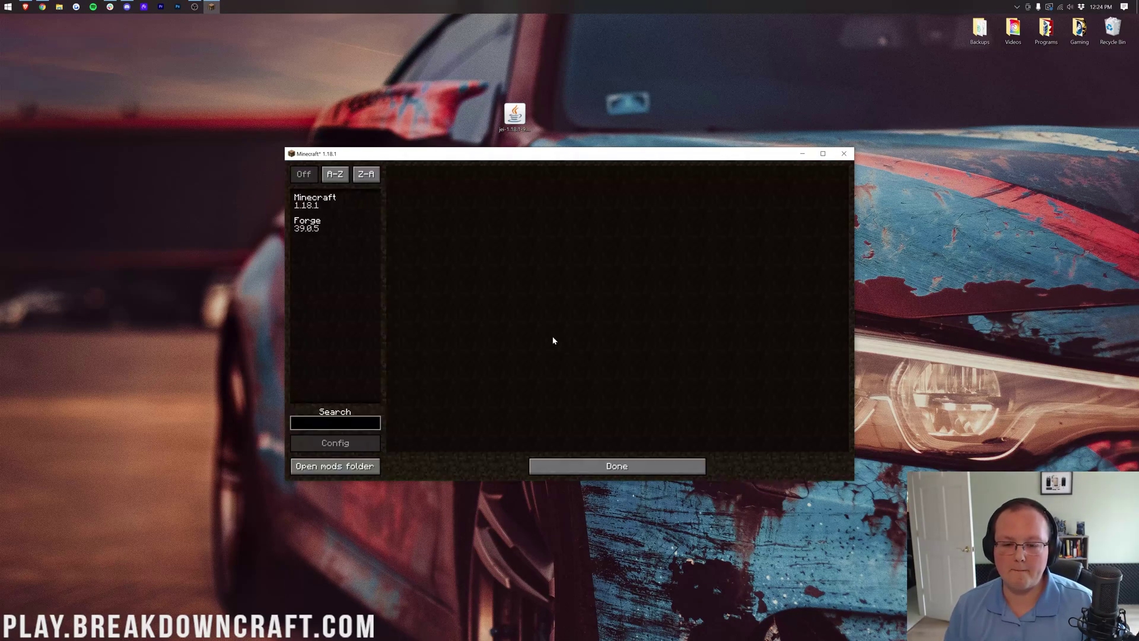
pyautogui.click(314, 467)
pyautogui.moveTo(514, 113); pyautogui.dragTo(495, 315)
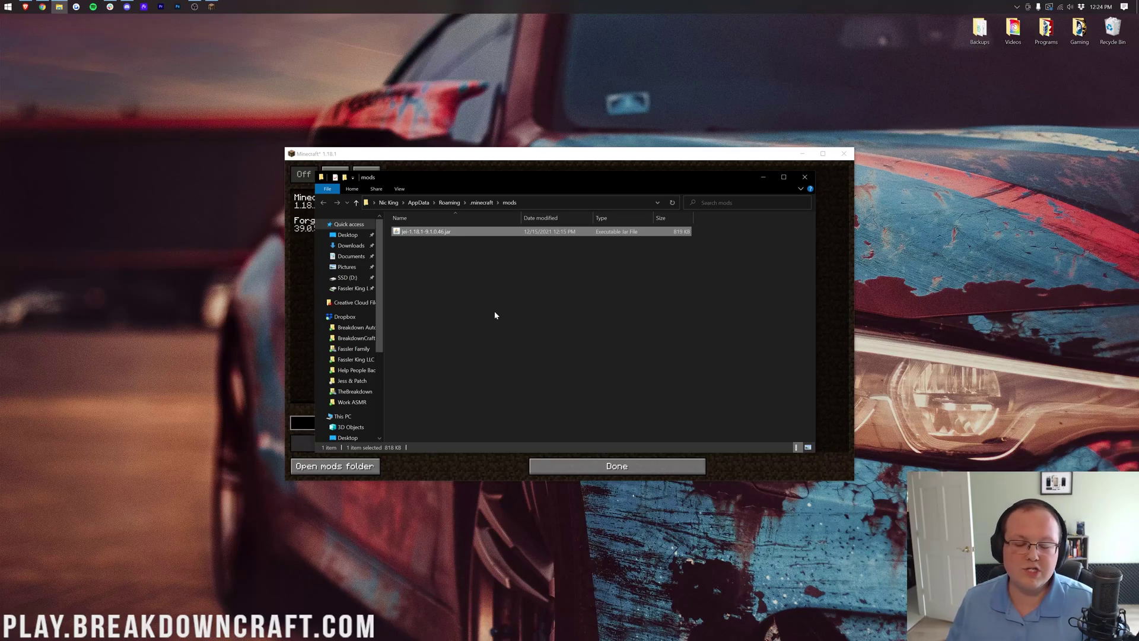
pyautogui.click(805, 177)
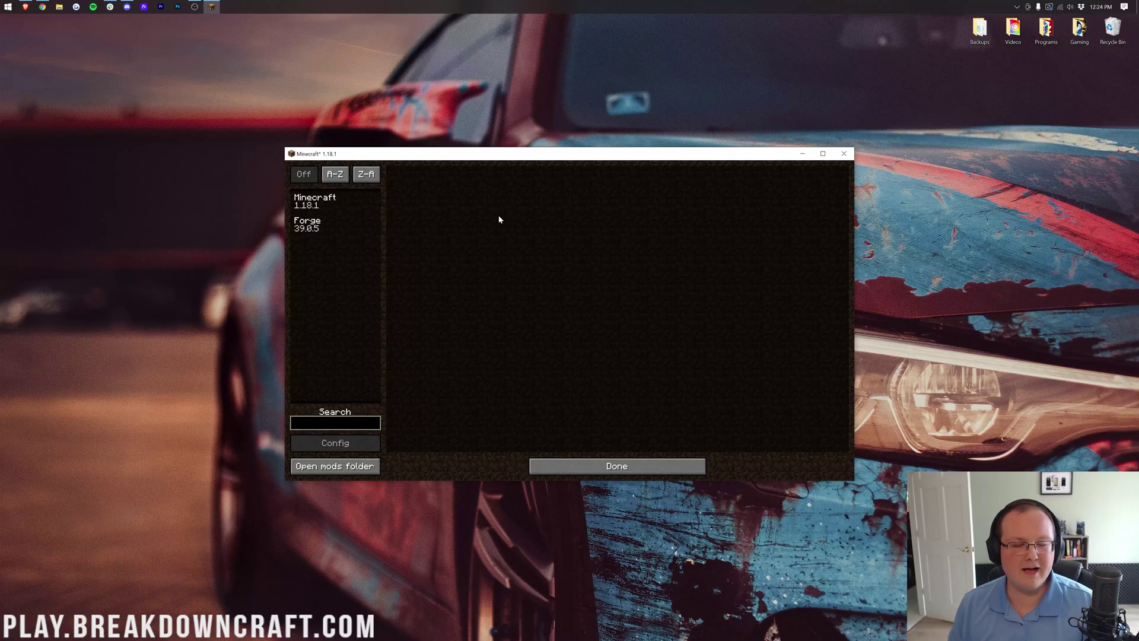
# Step: Quit Minecraft, reopen the Minecraft Launcher by searching Windows for "mine" and relaunch the game with the Play.BreakdownCraft.com installation
pyautogui.click(641, 467)
pyautogui.click(614, 364)
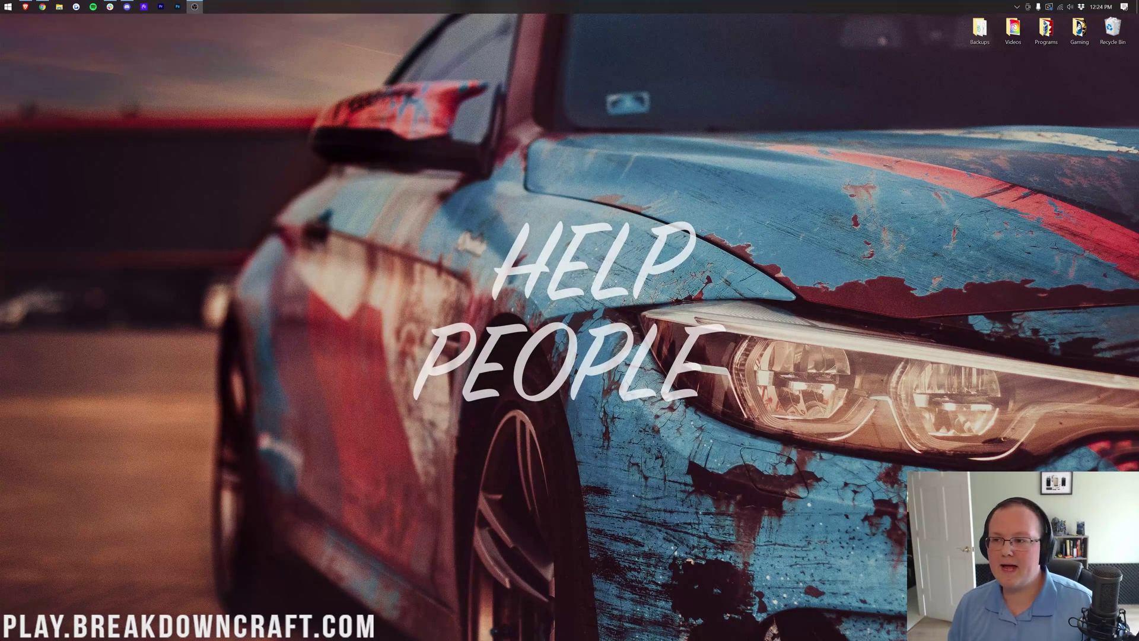
pyautogui.click(12, 5)
pyautogui.write('mine')
pyautogui.click(13, 3)
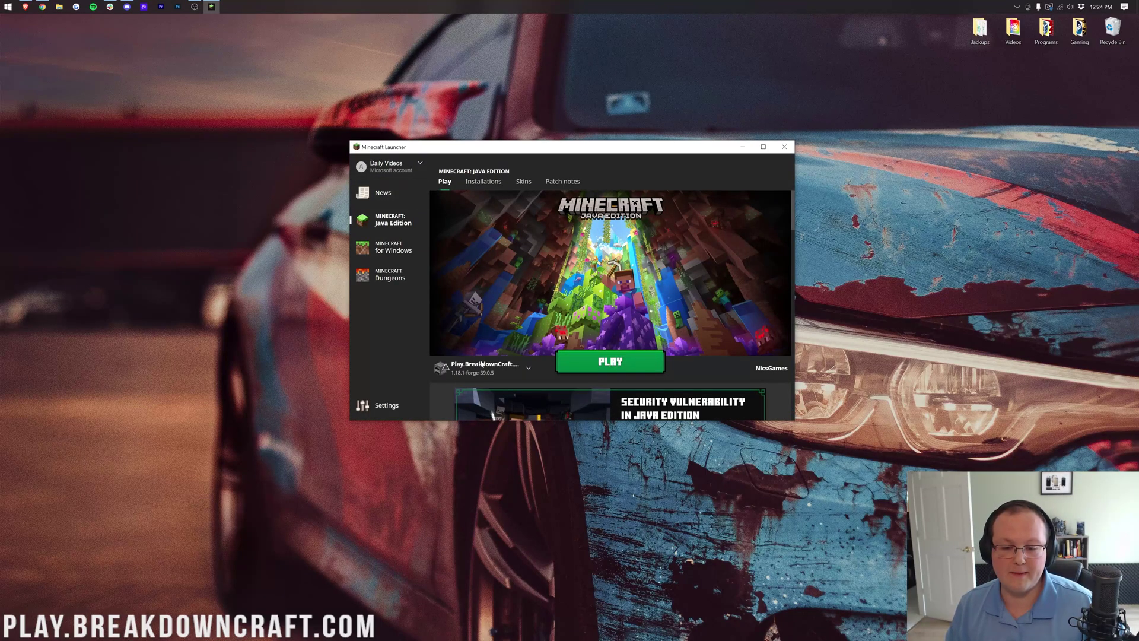
pyautogui.click(482, 366)
pyautogui.click(484, 260)
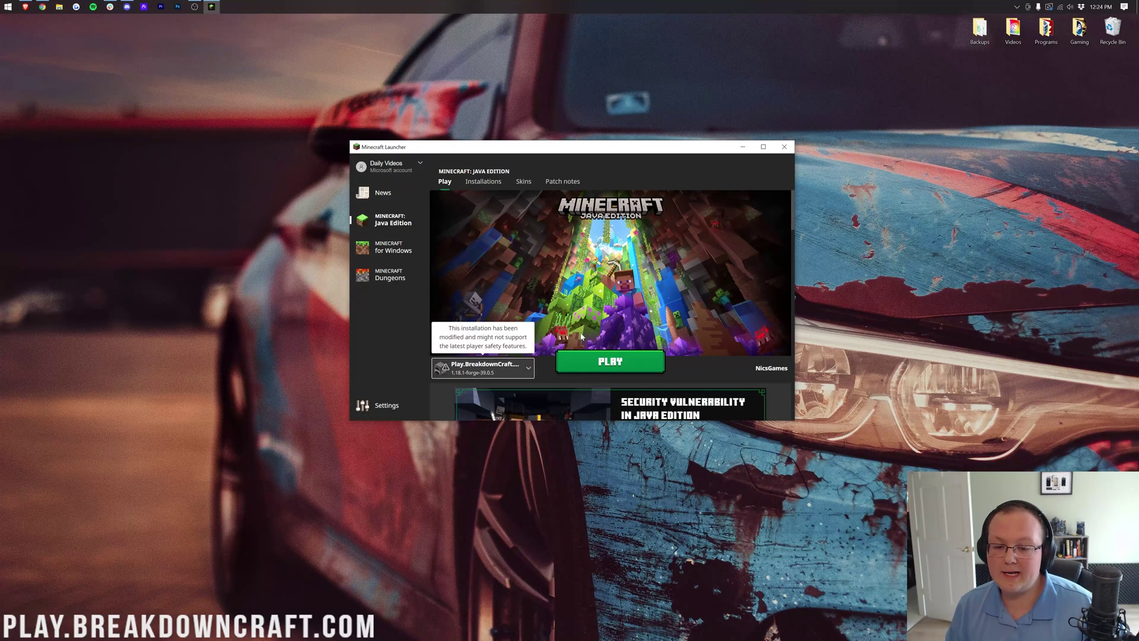
pyautogui.click(610, 361)
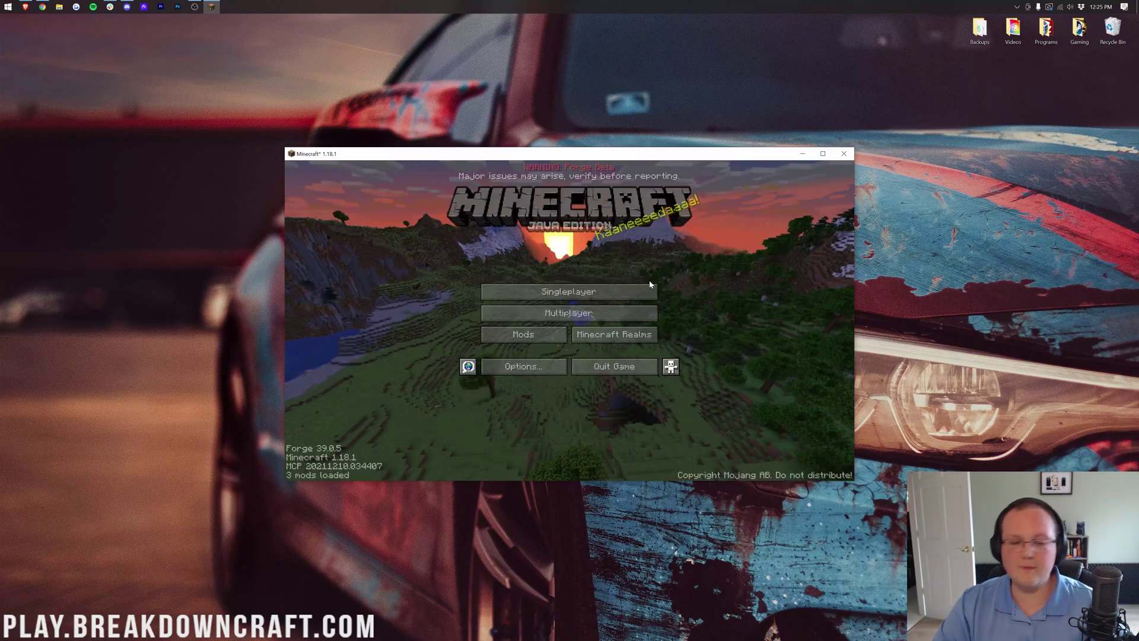
# Step: Check the details of Just Enough Items in the game's mod list and return to the main menu
pyautogui.click(524, 332)
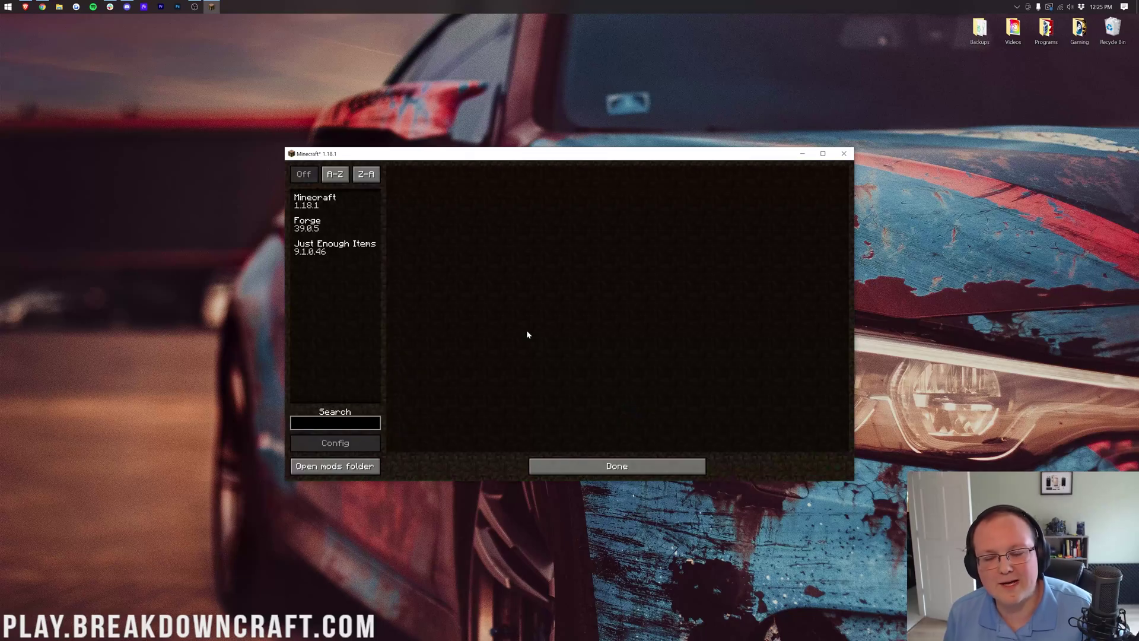
pyautogui.click(350, 247)
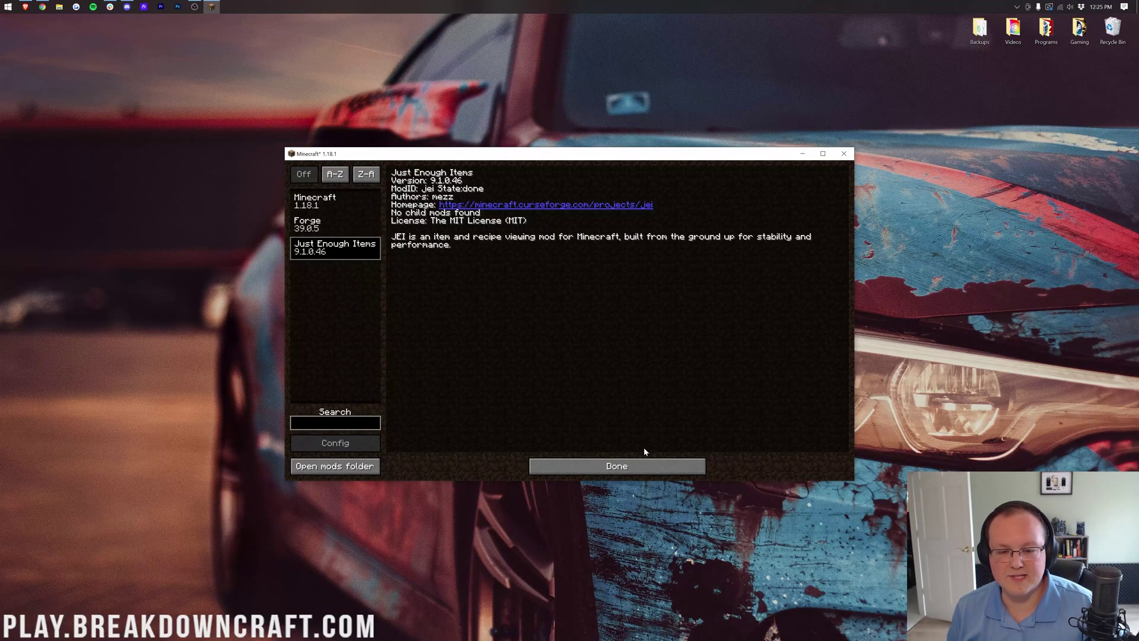
pyautogui.click(668, 466)
# Step: Join the BreakdownCraft server in multiplayer and open the player's inventory
pyautogui.click(592, 322)
pyautogui.doubleClick(529, 205)
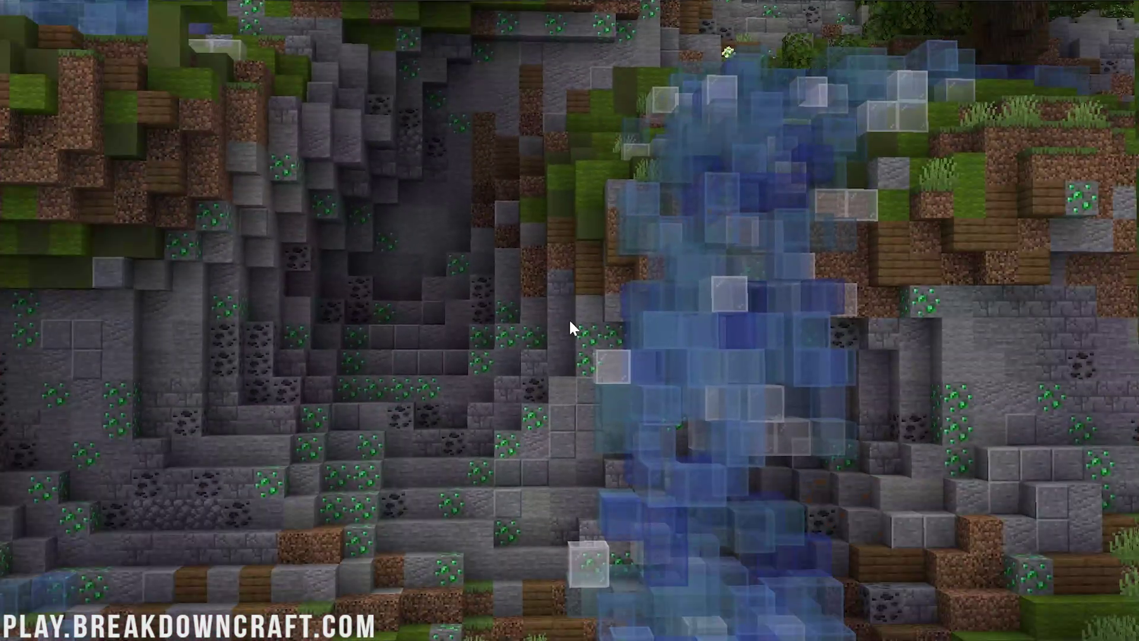
pyautogui.press('e')
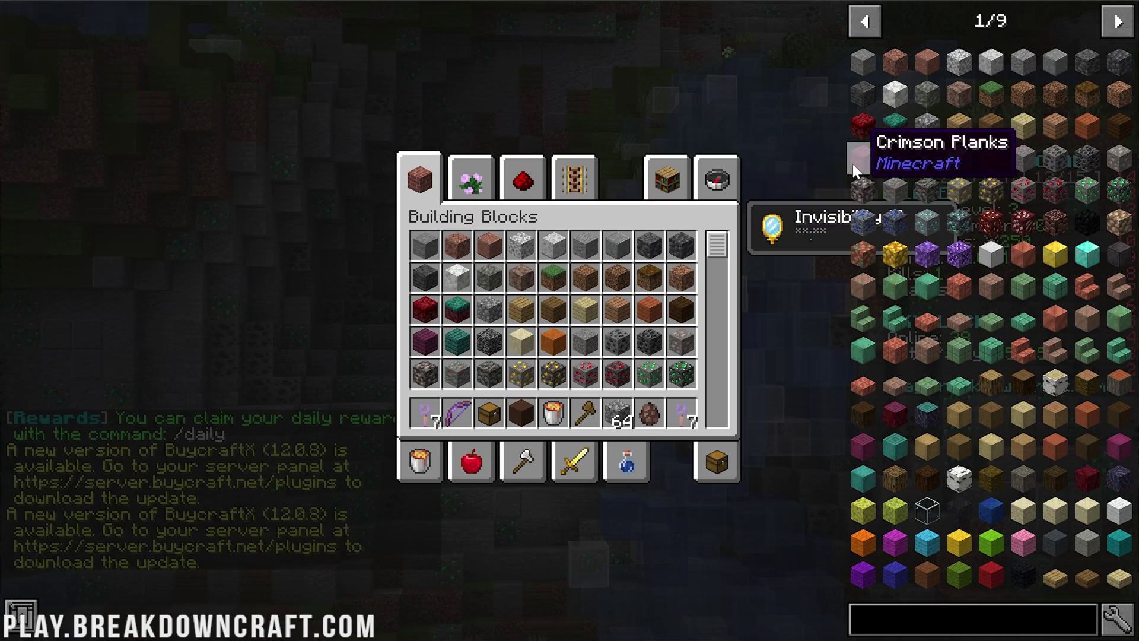
# Step: Search the JEI item list for "fen", examine the birch fence recipe and its planks' recipe, and close the recipe view
pyautogui.click(1023, 609)
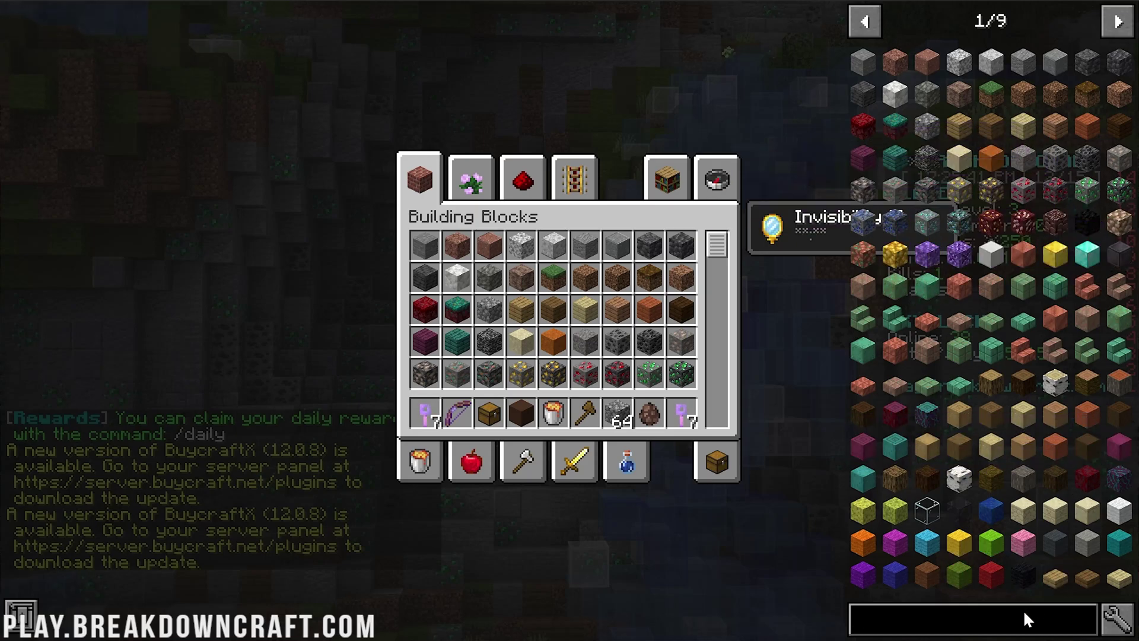
pyautogui.write('e')
pyautogui.press('BackSpace')
pyautogui.write('fen')
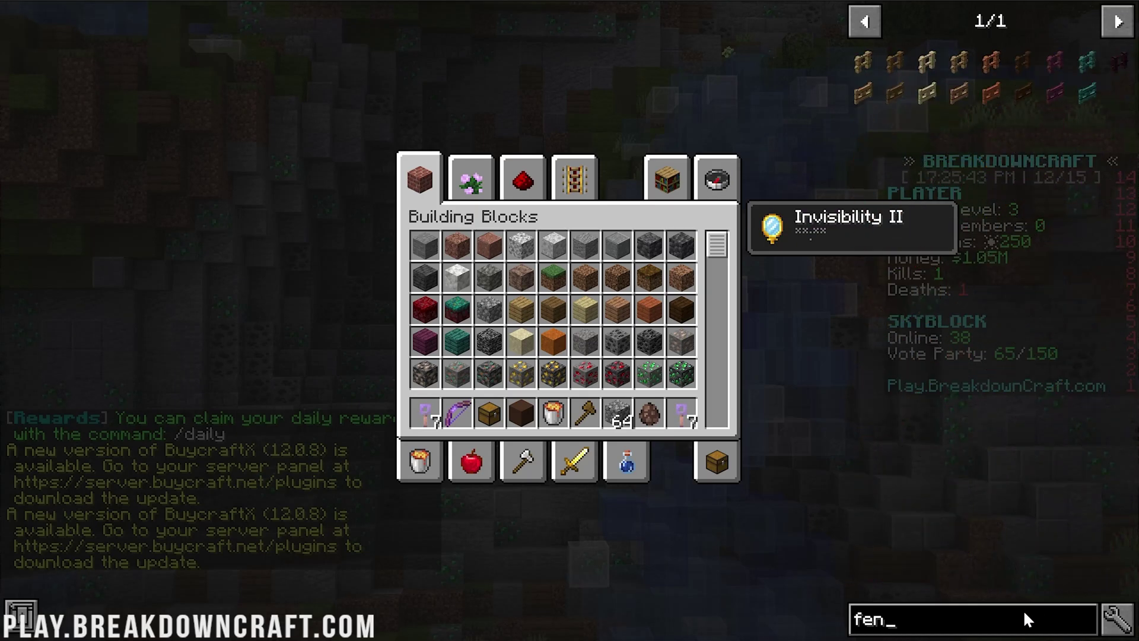
pyautogui.click(936, 60)
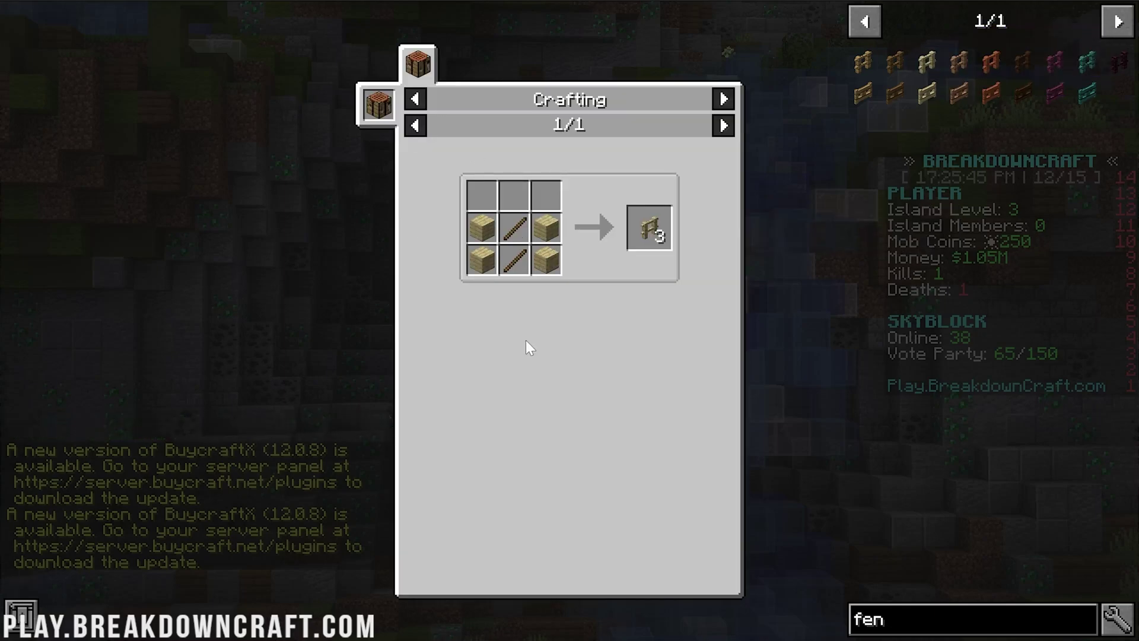
pyautogui.click(551, 250)
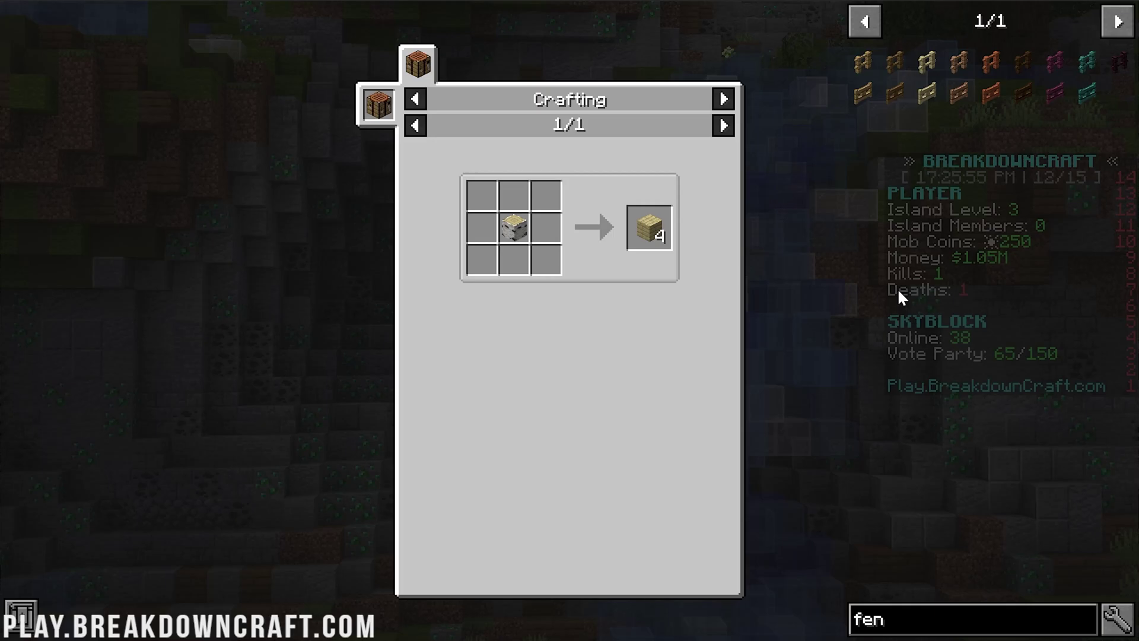
pyautogui.press('Escape')
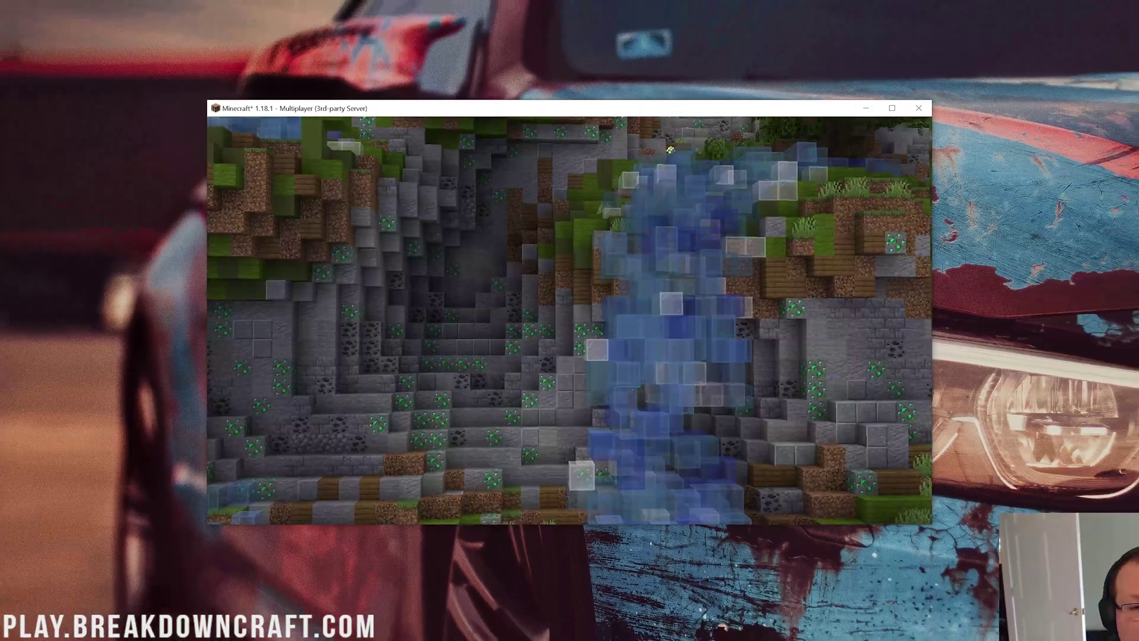